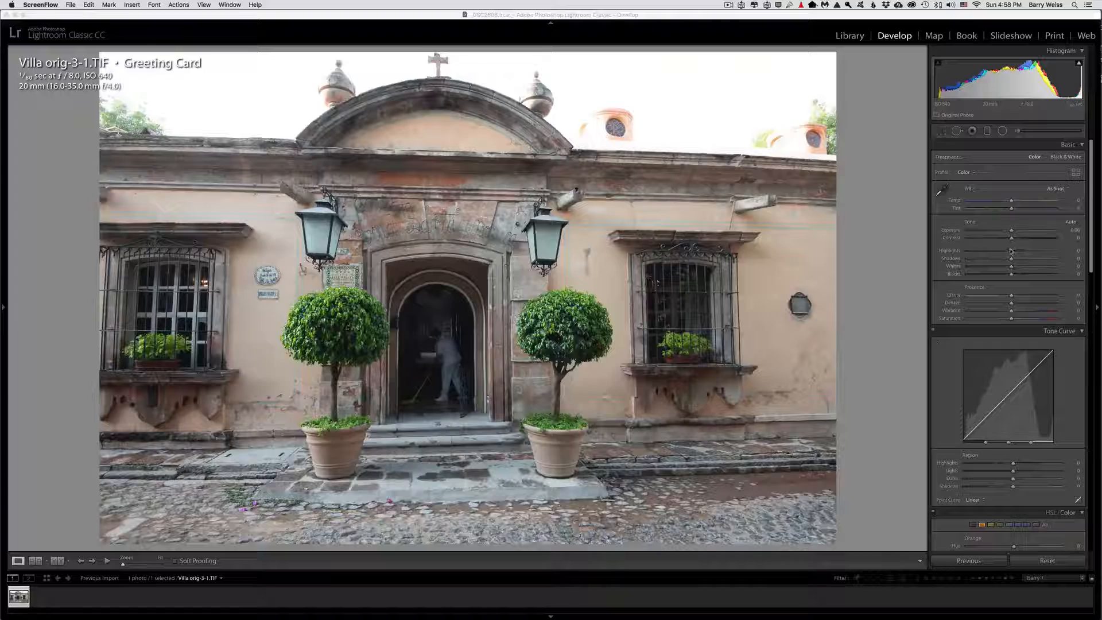
# - Set the photo's Temp to +14, Tint to +3, Exposure to about -1.05, Contrast to +8, Highlights to -100 and Shadows to +85
pyautogui.moveTo(1010, 250); pyautogui.dragTo(1019, 202)
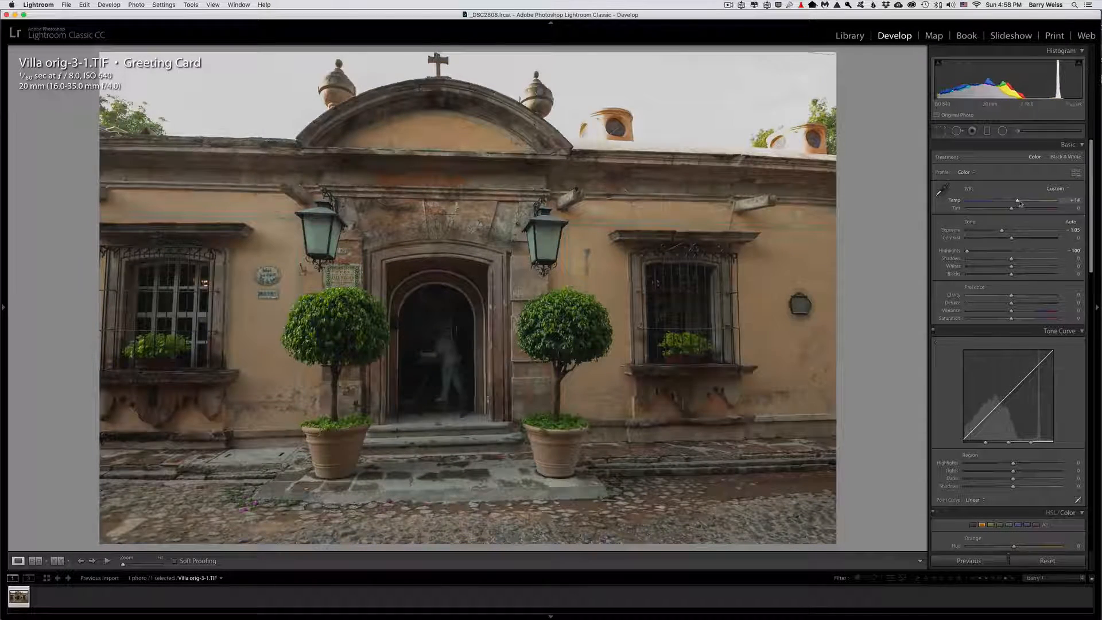
pyautogui.moveTo(1015, 210); pyautogui.dragTo(1011, 210)
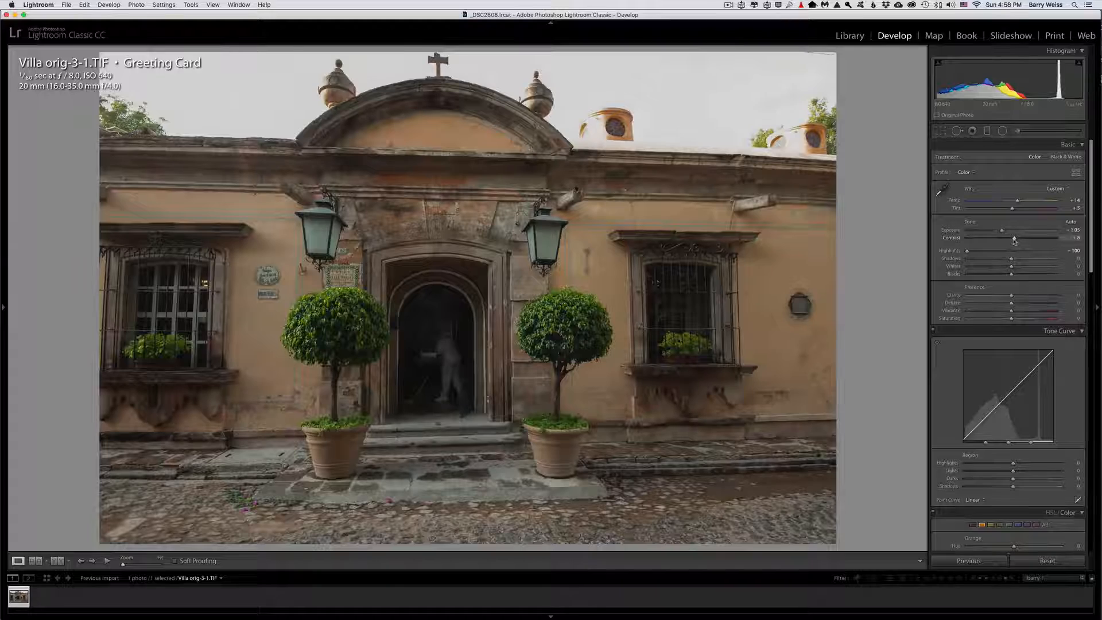
pyautogui.moveTo(1010, 238); pyautogui.dragTo(1046, 266)
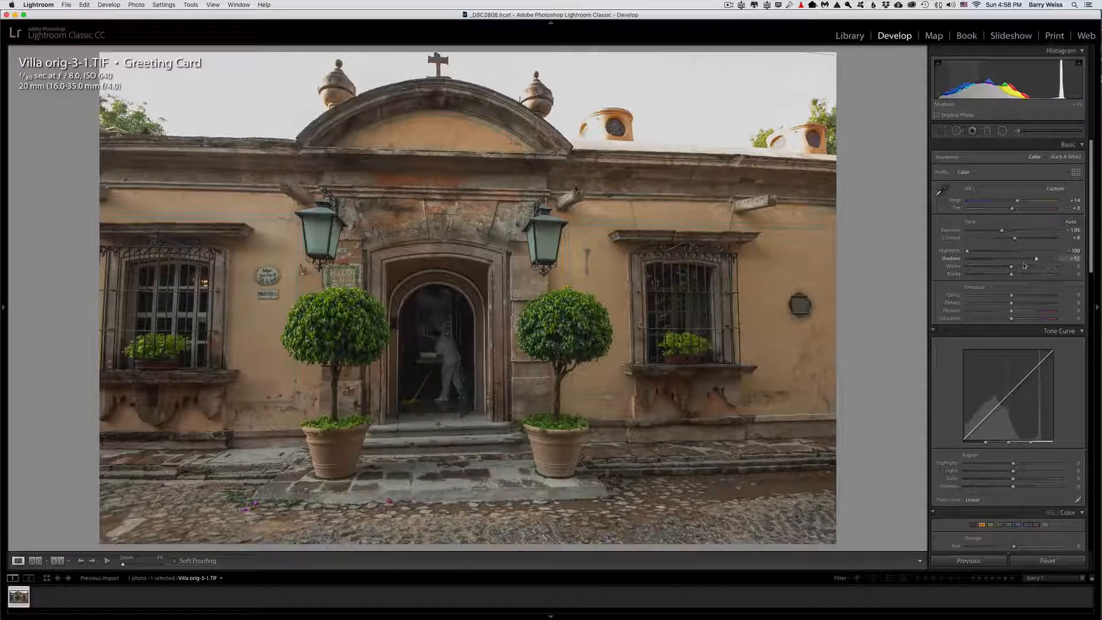
pyautogui.moveTo(1045, 267)
pyautogui.mouseDown()
pyautogui.moveTo(1069, 266)
pyautogui.moveTo(1049, 266)
pyautogui.mouseUp()
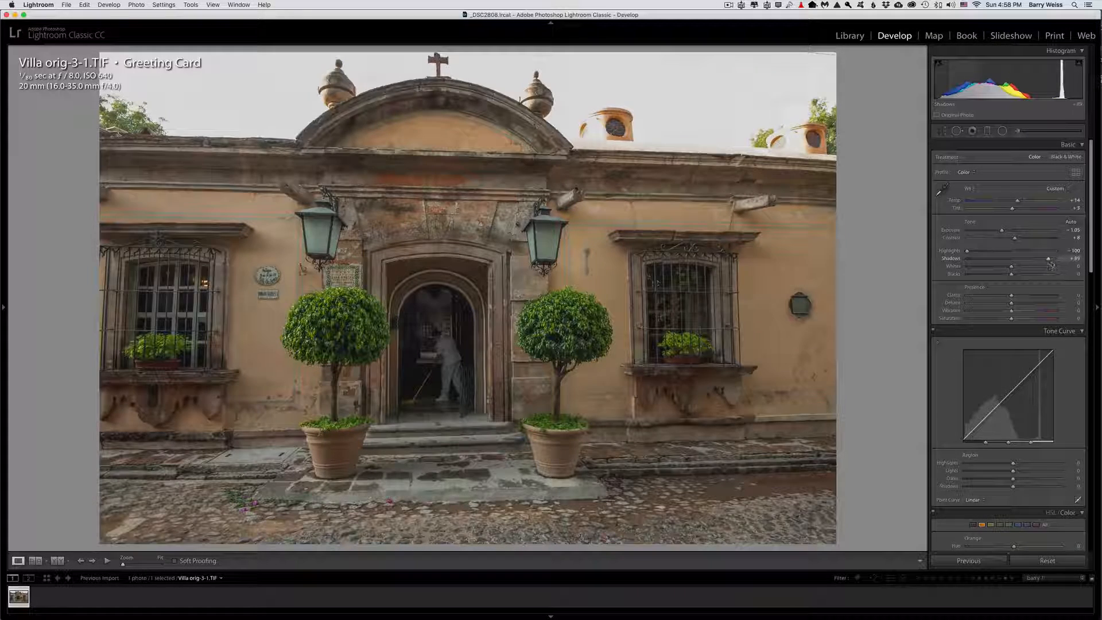
# - Set Whites to +36, Blacks to -47, Clarity to +10, Dehaze to +2, Vibrance to +9 and Saturation to +7
pyautogui.keyDown('alt'); pyautogui.click(1012, 269); pyautogui.keyUp('alt')
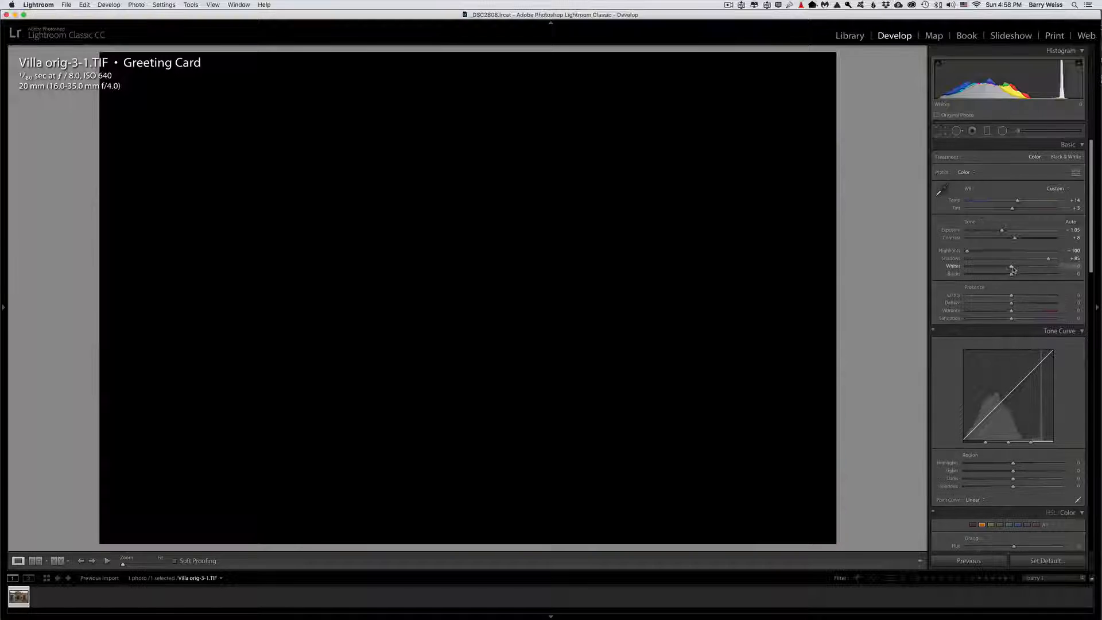
pyautogui.moveTo(1026, 270); pyautogui.dragTo(1015, 320)
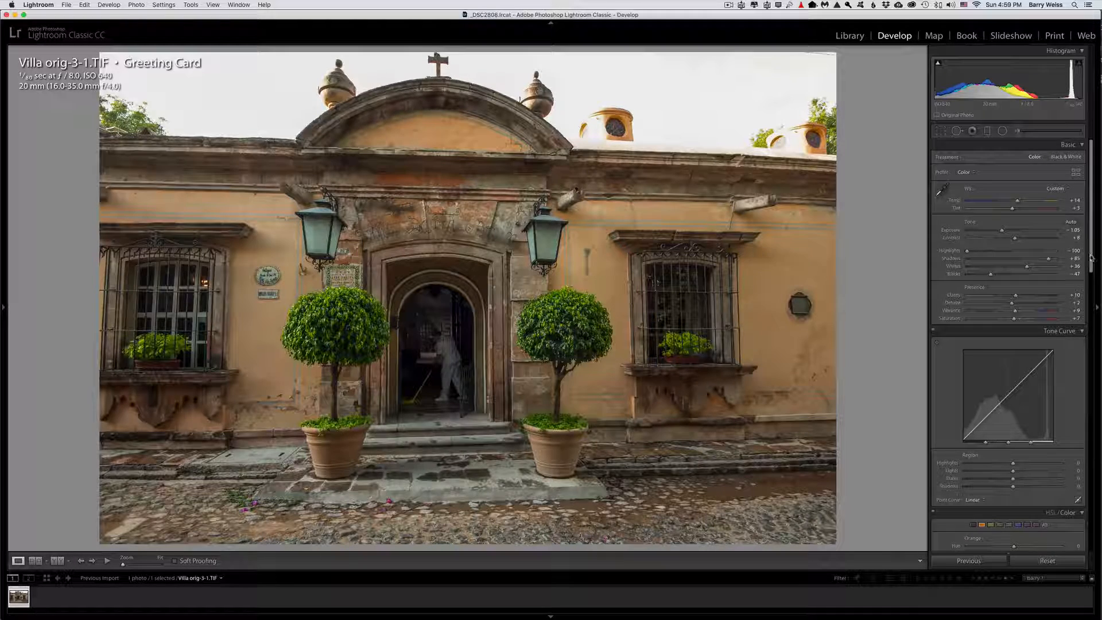
# - Shape the tone curve with Highlights at +34, Lights at +5 and slightly lowered Shadows
pyautogui.moveTo(1088, 258); pyautogui.dragTo(1089, 314)
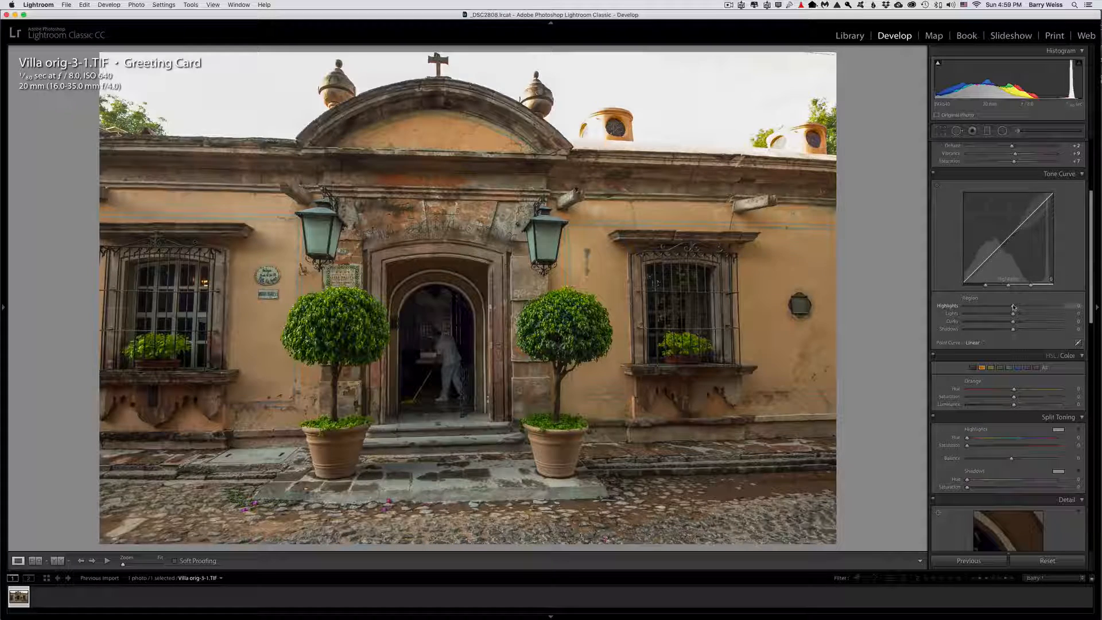
pyautogui.moveTo(1012, 308); pyautogui.dragTo(1035, 310)
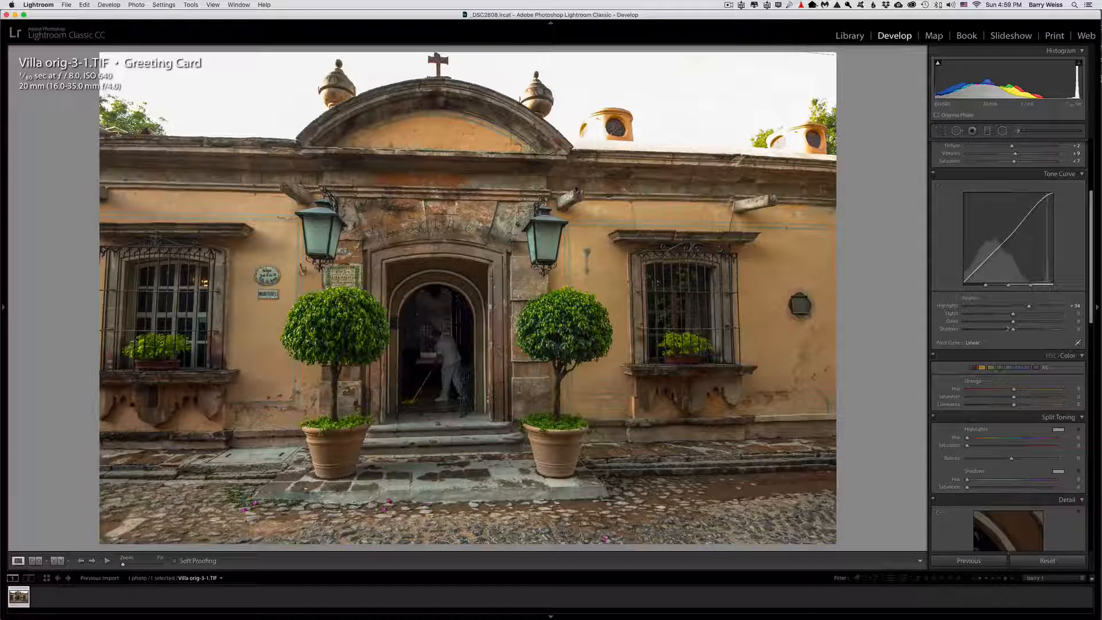
pyautogui.moveTo(1013, 315); pyautogui.dragTo(1012, 330)
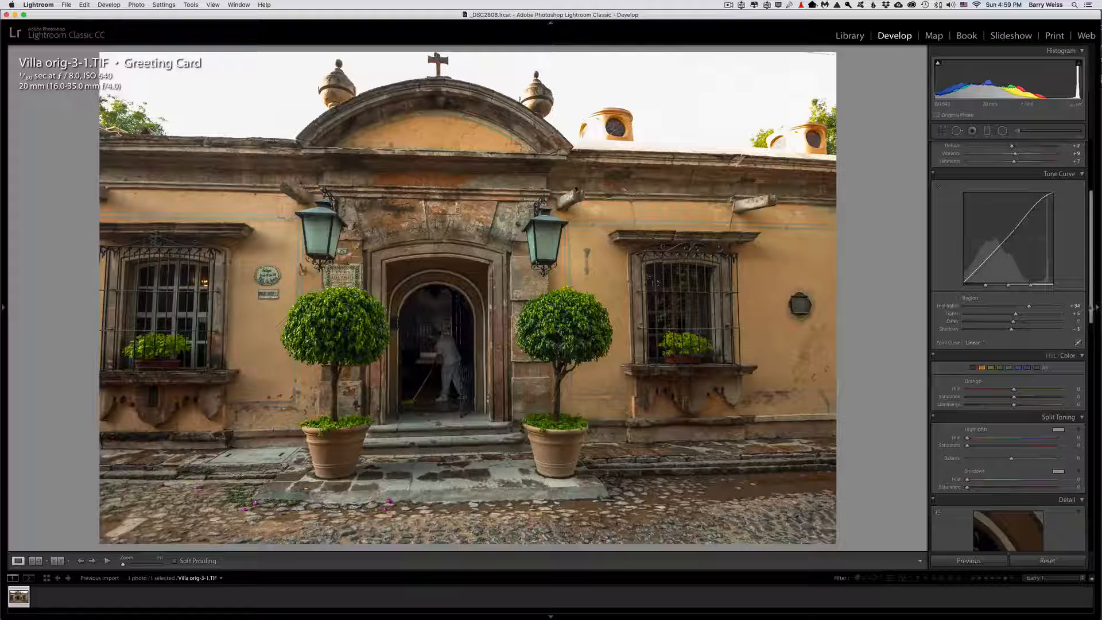
# - Collapse the Split Toning and HSL/Color sections
pyautogui.moveTo(1092, 305); pyautogui.dragTo(1093, 371)
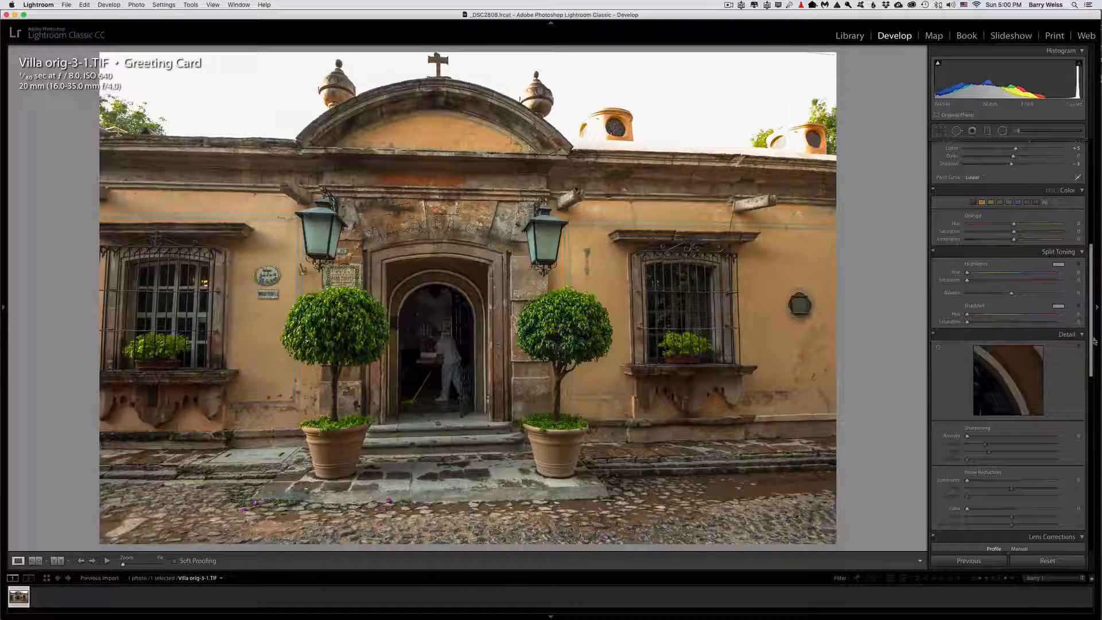
pyautogui.click(1081, 252)
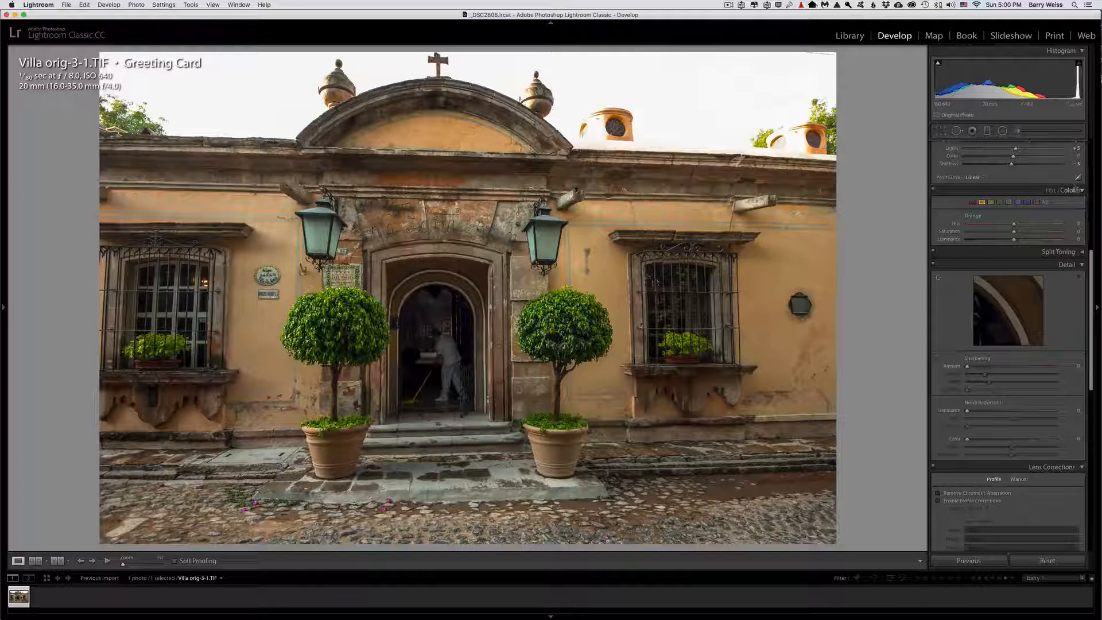
pyautogui.click(1082, 190)
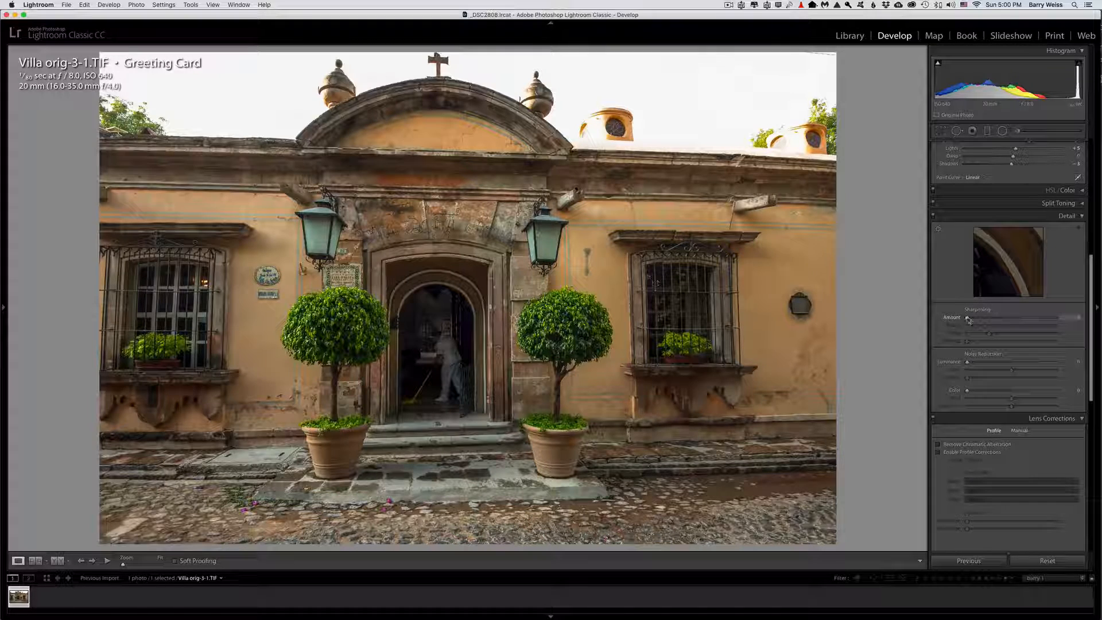
# - Sharpen the photo while inspecting it at 1:1, with the sharpening Amount at 21 and Masking at 47
pyautogui.moveTo(967, 318); pyautogui.dragTo(1001, 323)
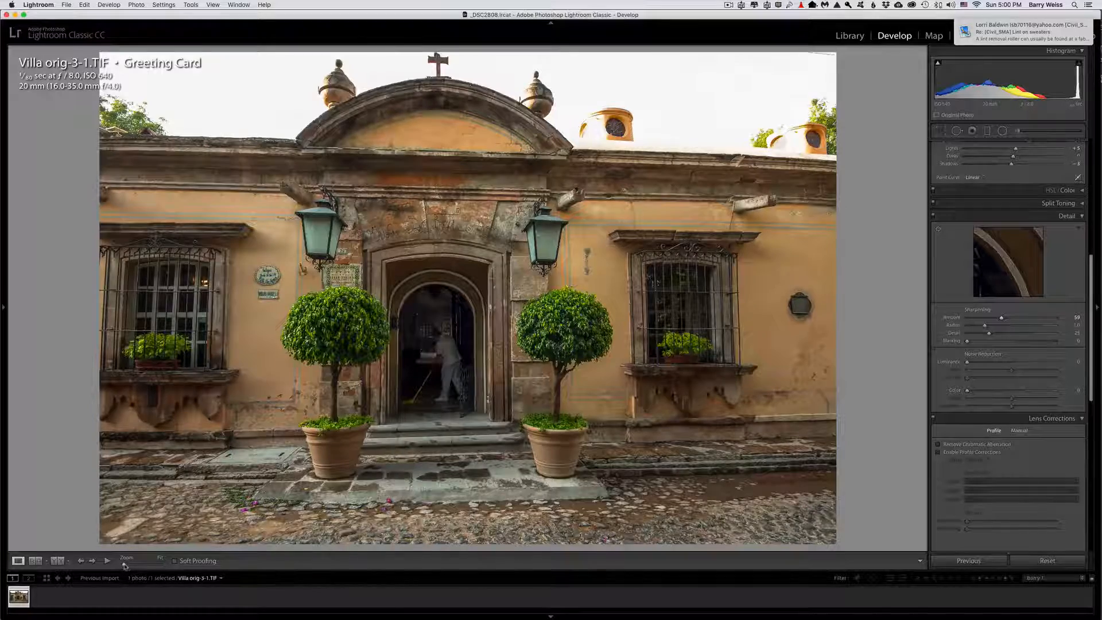
pyautogui.moveTo(125, 566); pyautogui.dragTo(150, 564)
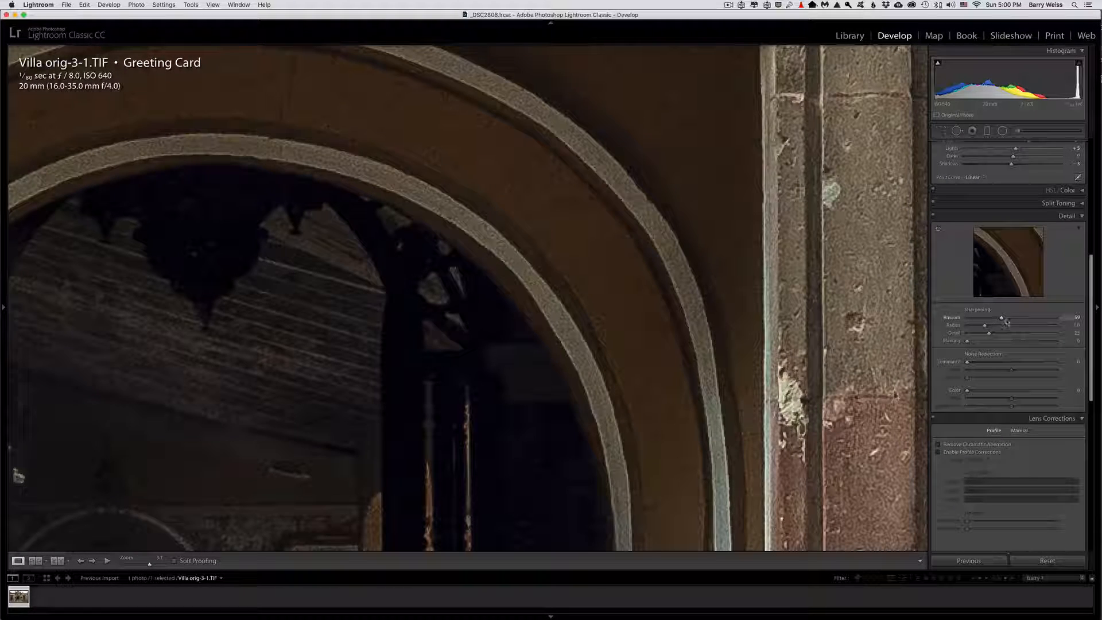
pyautogui.moveTo(1001, 318); pyautogui.dragTo(952, 329)
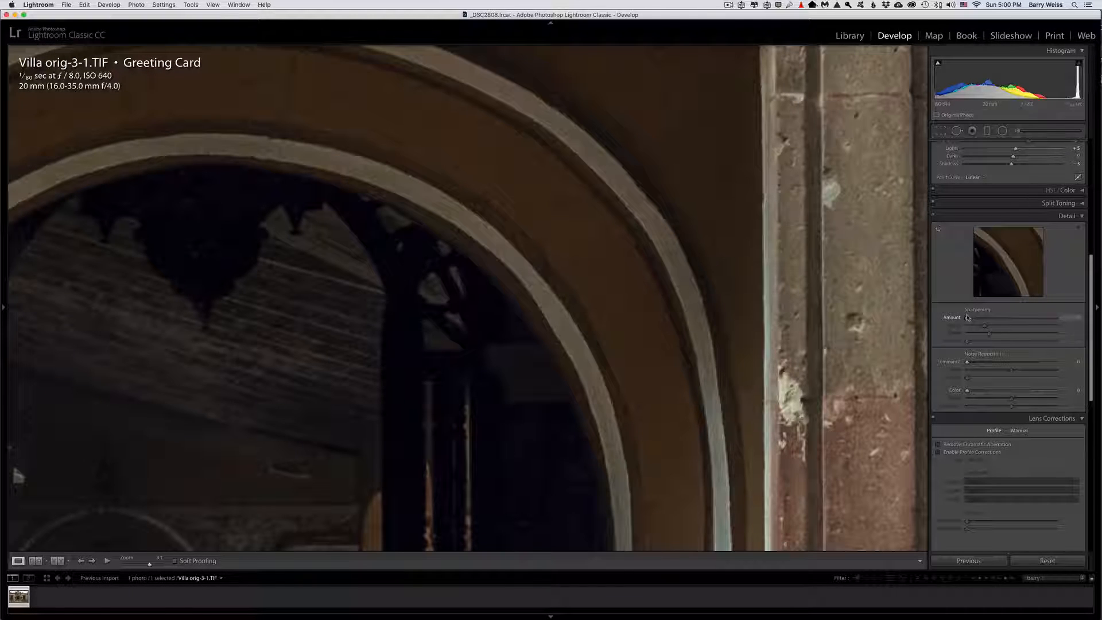
pyautogui.moveTo(968, 318)
pyautogui.mouseDown()
pyautogui.moveTo(1100, 321)
pyautogui.moveTo(967, 319)
pyautogui.moveTo(985, 324)
pyautogui.mouseUp()
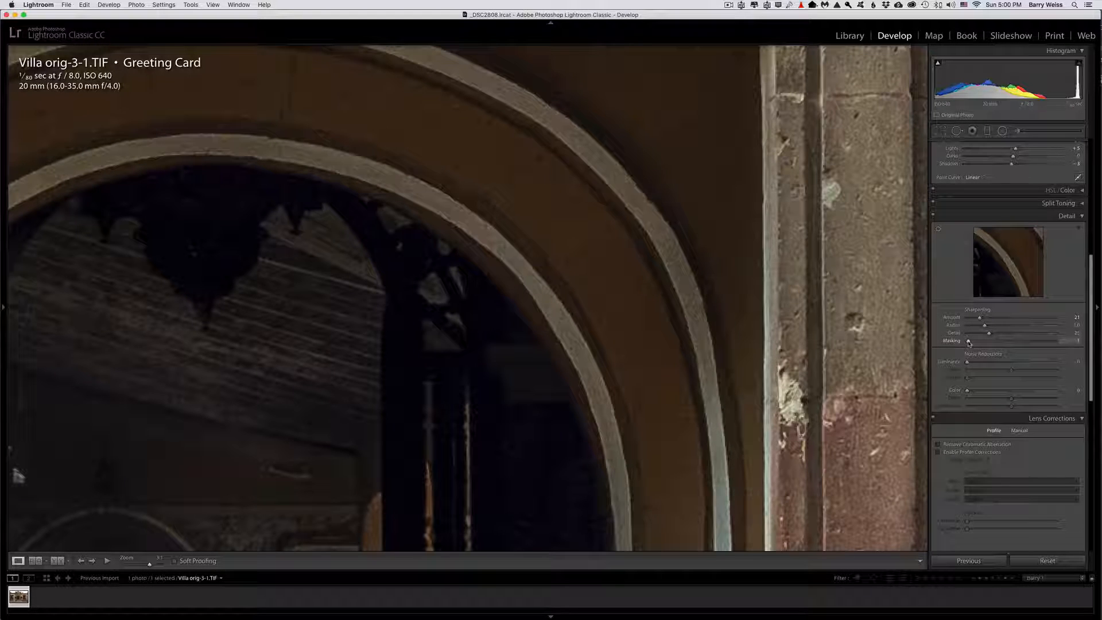
pyautogui.moveTo(968, 342); pyautogui.dragTo(963, 365)
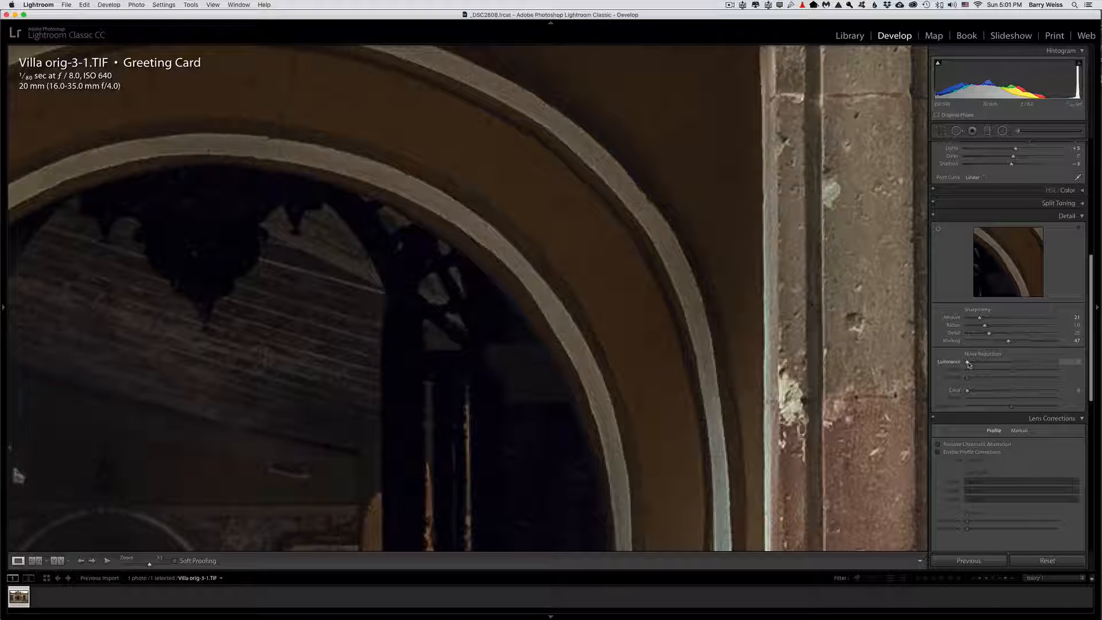
# - Test full luminance noise reduction on the enlarged photo and settle on a Luminance value of 11
pyautogui.moveTo(968, 364); pyautogui.dragTo(1087, 373)
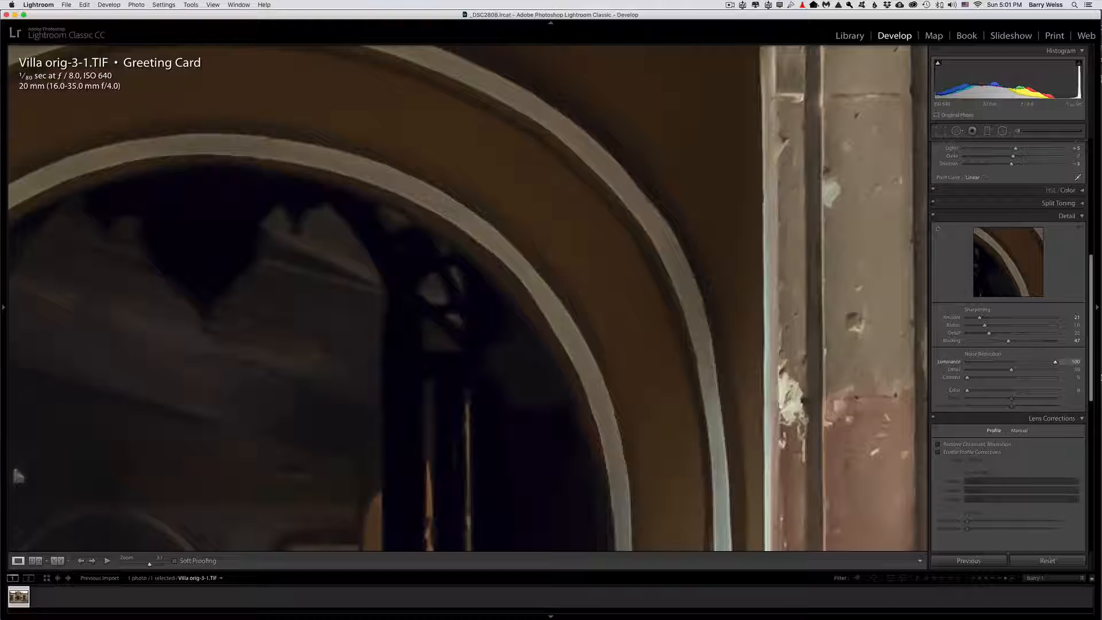
pyautogui.moveTo(1055, 362); pyautogui.dragTo(975, 363)
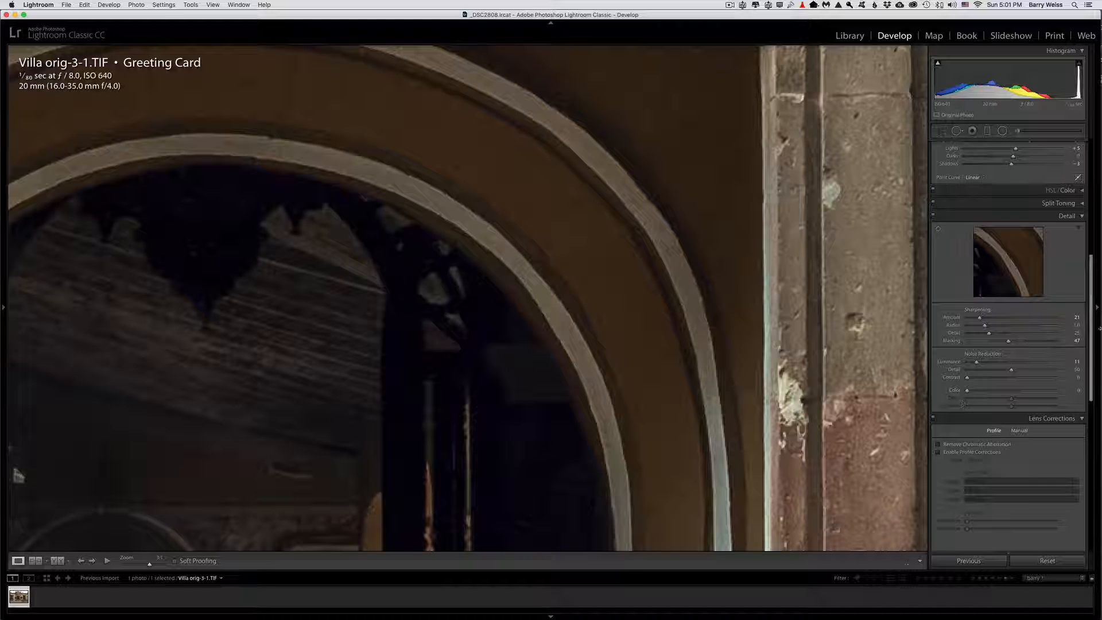
# - Turn on chromatic aberration removal and lens profile corrections for the photo
pyautogui.scroll(-1, 1096, 333)
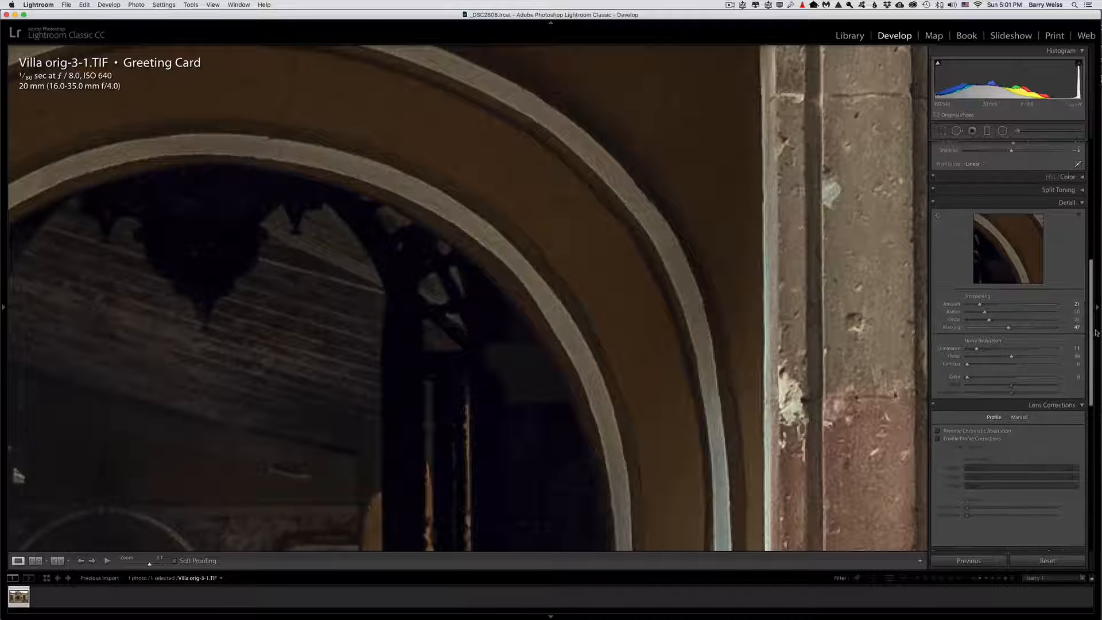
pyautogui.scroll(-5, 1096, 332)
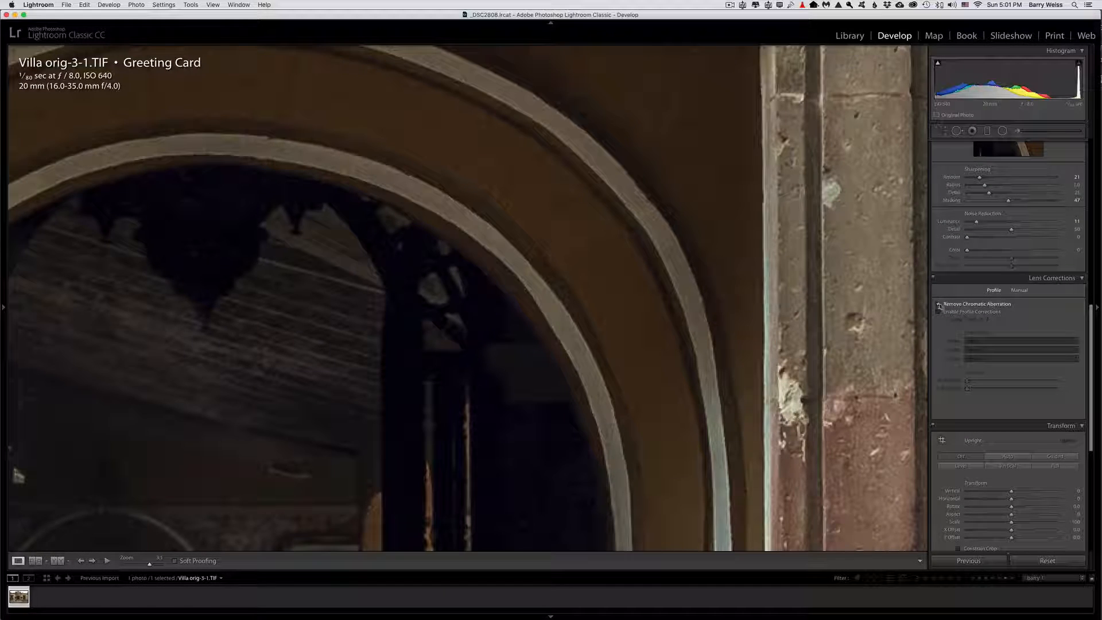
pyautogui.click(938, 311)
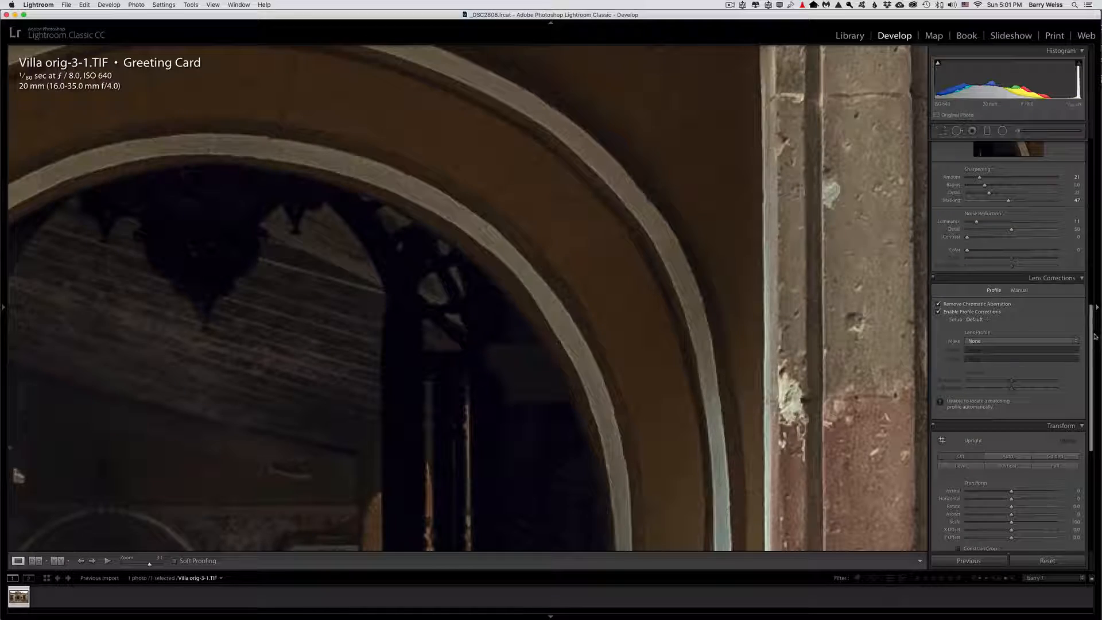
# - Fit the whole photo in view, correct its horizontal perspective to +11 and constrain the crop to the image area
pyautogui.scroll(-2, 1090, 352)
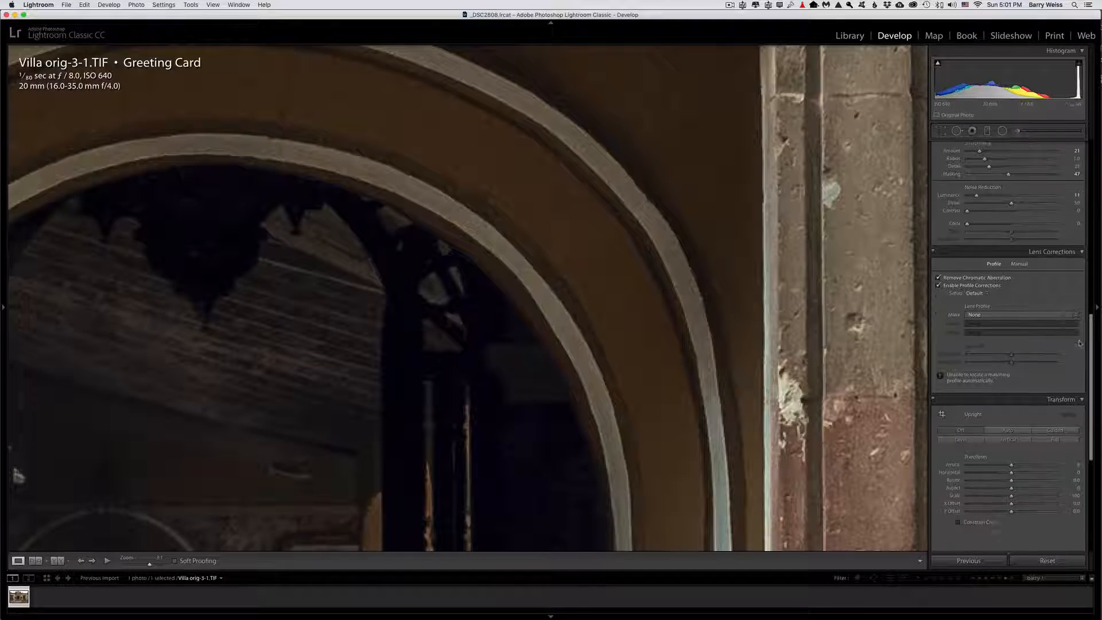
pyautogui.press('z')
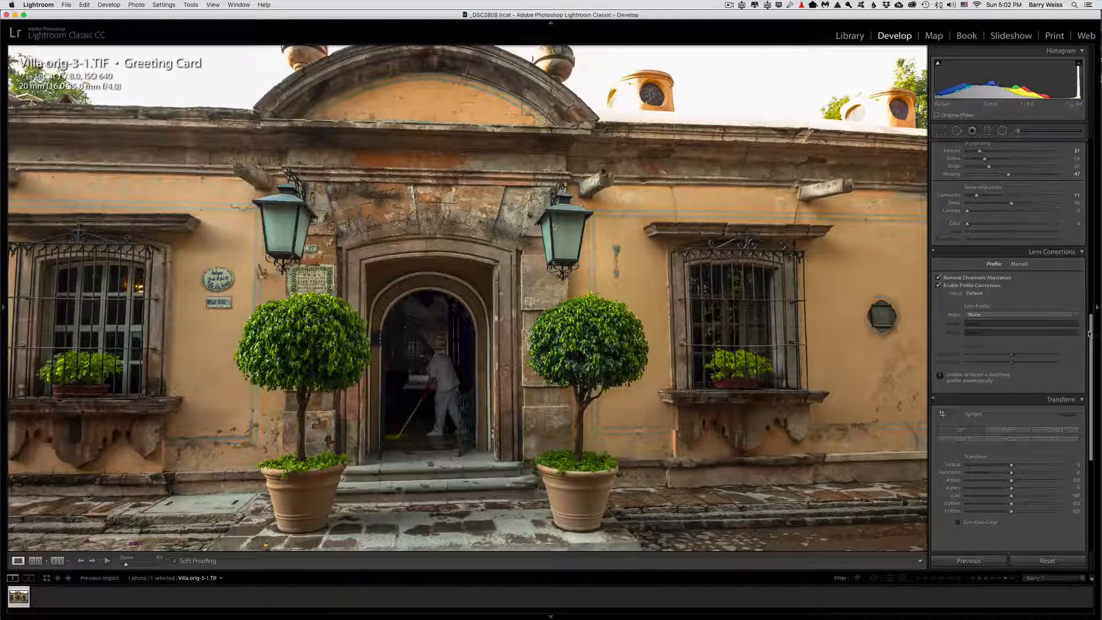
pyautogui.moveTo(1089, 333); pyautogui.dragTo(1089, 348)
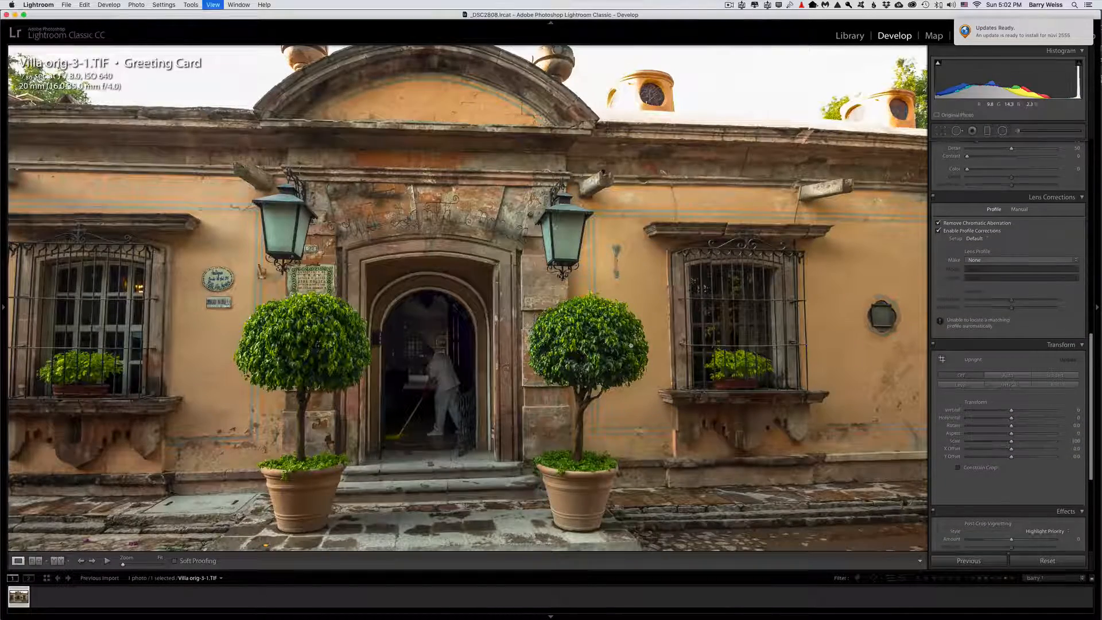
pyautogui.click(629, 344)
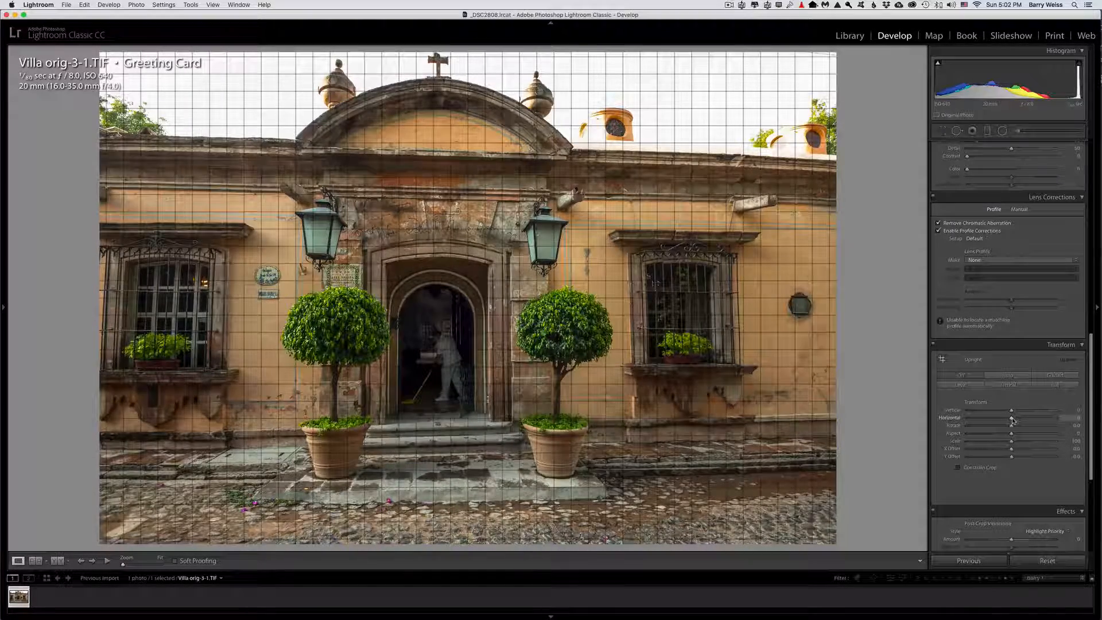
pyautogui.moveTo(1011, 420)
pyautogui.mouseDown()
pyautogui.moveTo(1000, 421)
pyautogui.moveTo(1014, 425)
pyautogui.mouseUp()
pyautogui.click(957, 467)
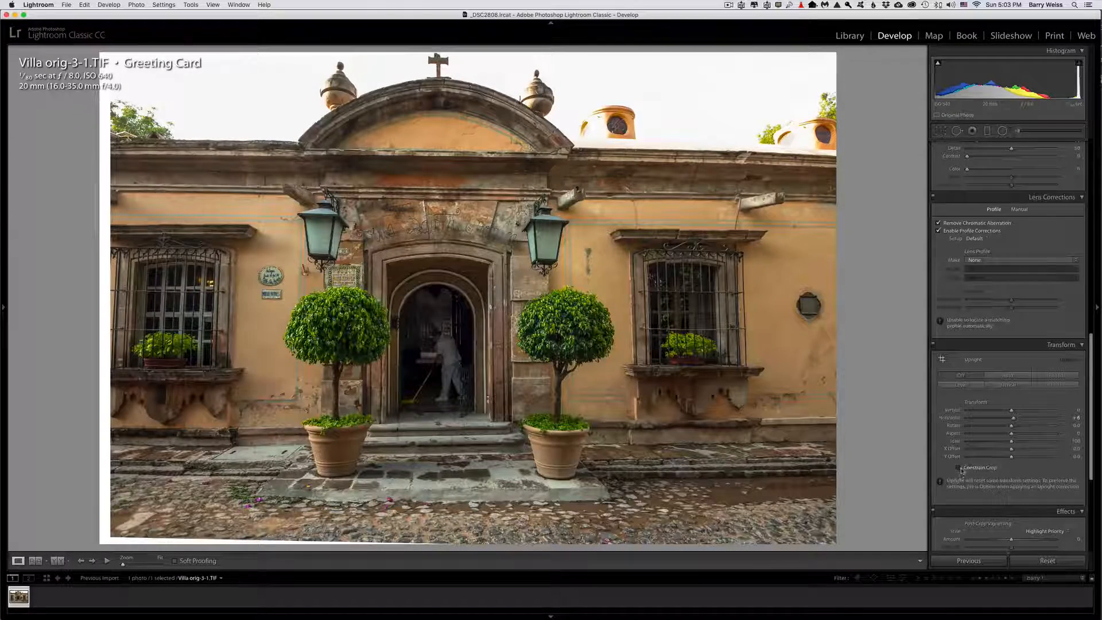
pyautogui.moveTo(1012, 418); pyautogui.dragTo(1020, 425)
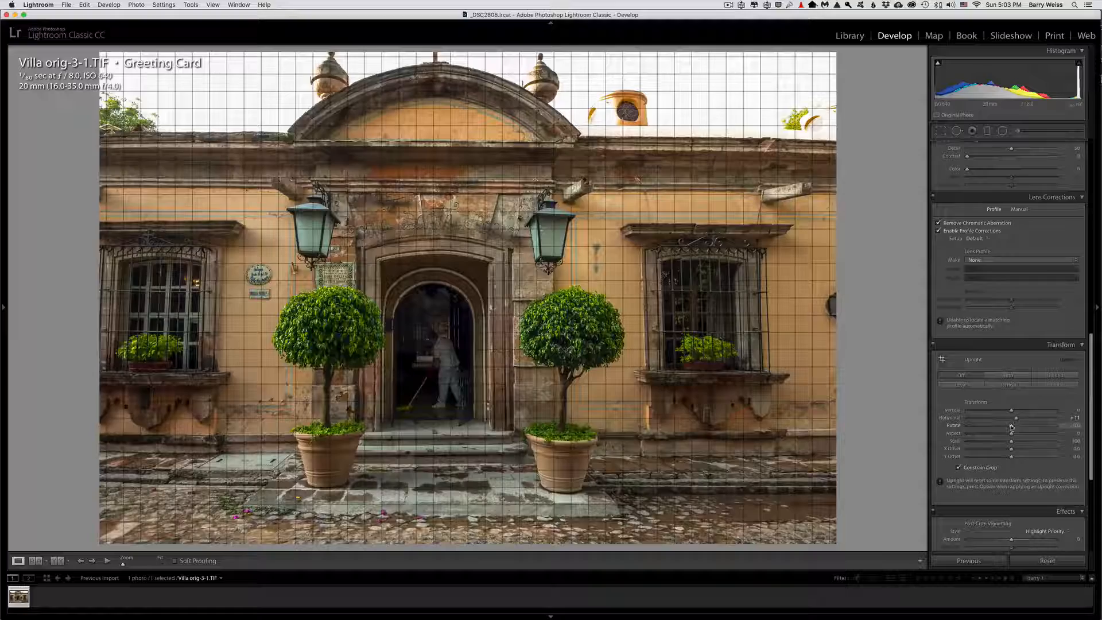
# - Straighten the building against the grid by setting the Transform rotation to -0.7
pyautogui.moveTo(1011, 426); pyautogui.dragTo(1008, 430)
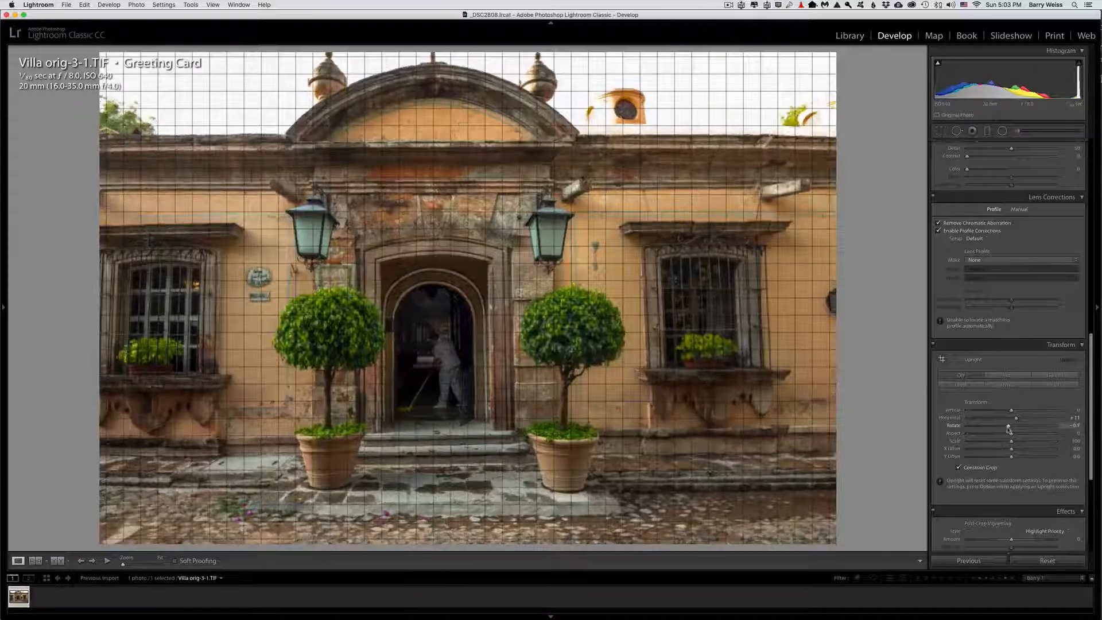
pyautogui.moveTo(1008, 431); pyautogui.dragTo(1000, 433)
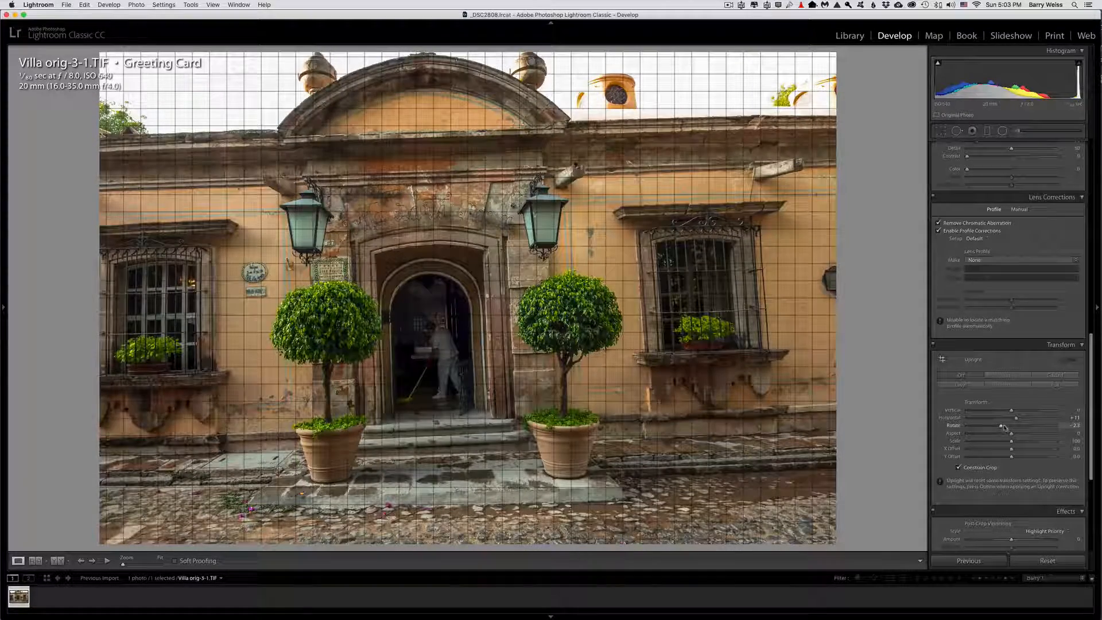
pyautogui.moveTo(1004, 428)
pyautogui.mouseDown()
pyautogui.moveTo(1021, 436)
pyautogui.moveTo(993, 453)
pyautogui.moveTo(1000, 441)
pyautogui.mouseUp()
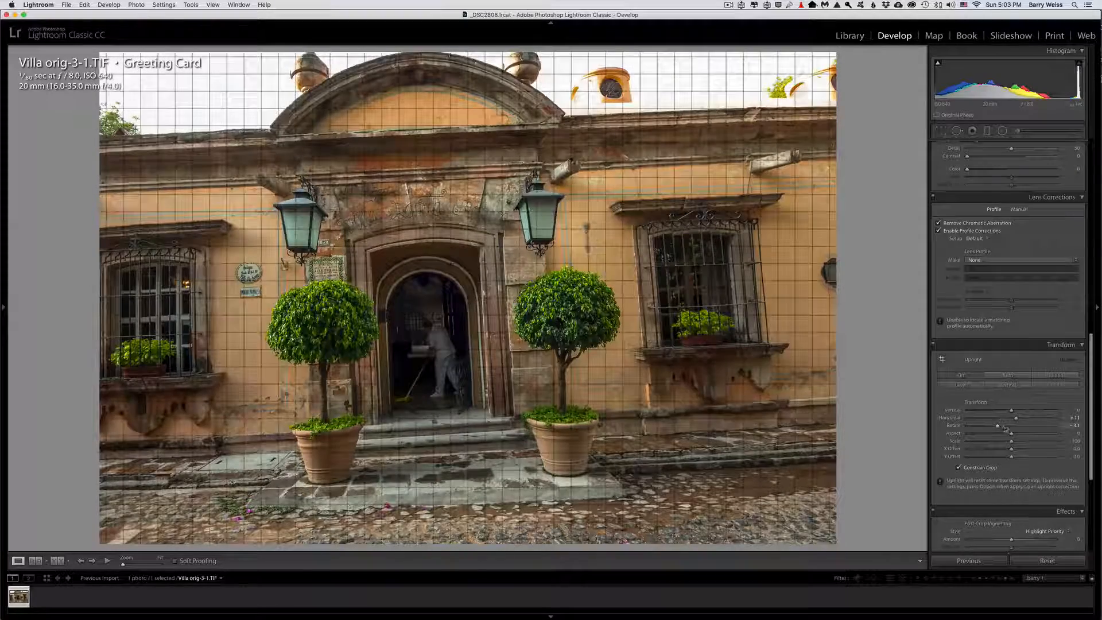
pyautogui.moveTo(997, 428); pyautogui.dragTo(1010, 429)
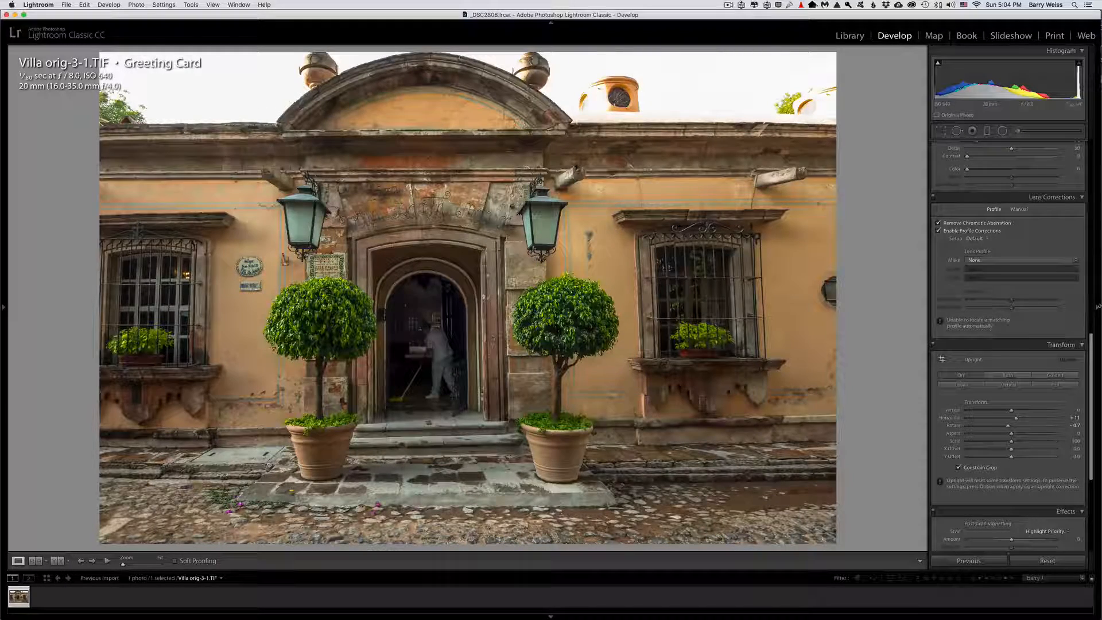
pyautogui.scroll(-5, 1012, 326)
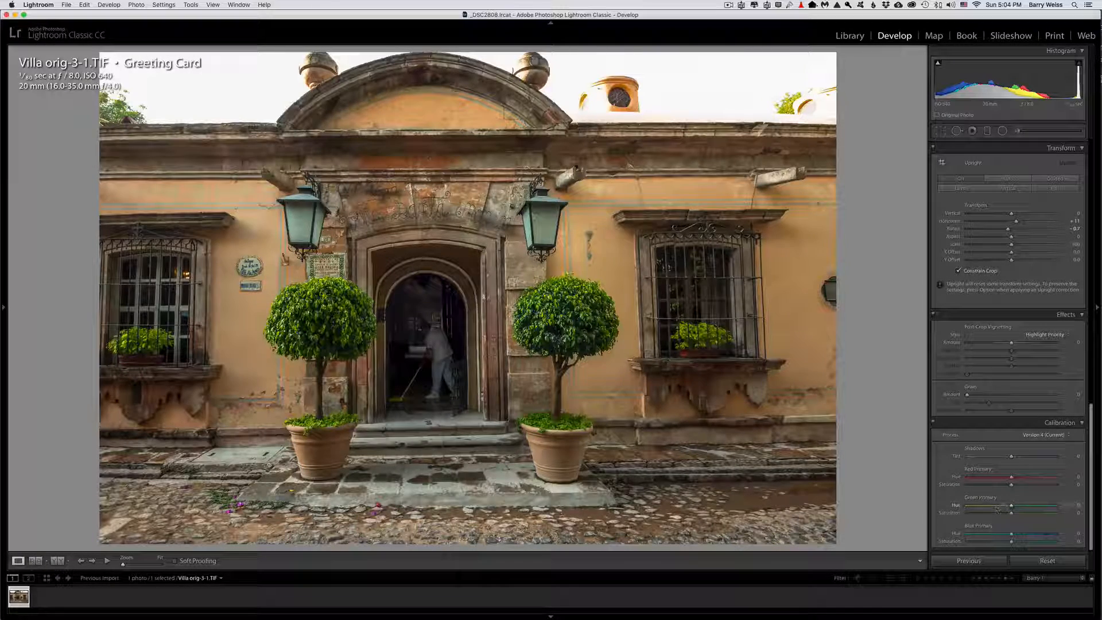
pyautogui.scroll(10, 1007, 344)
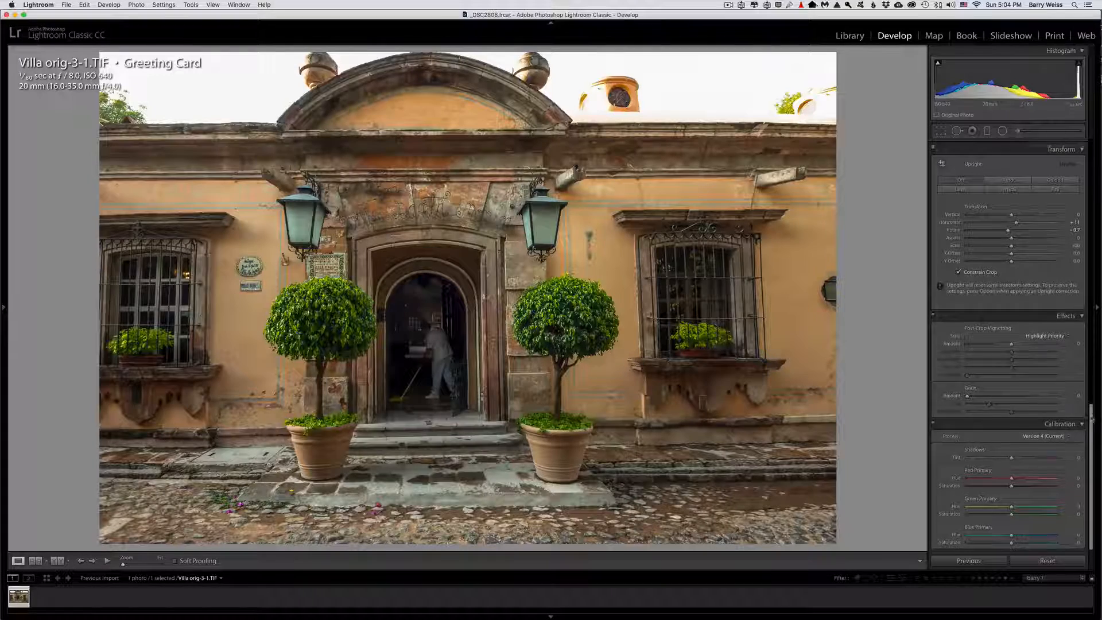
pyautogui.scroll(5, 1007, 344)
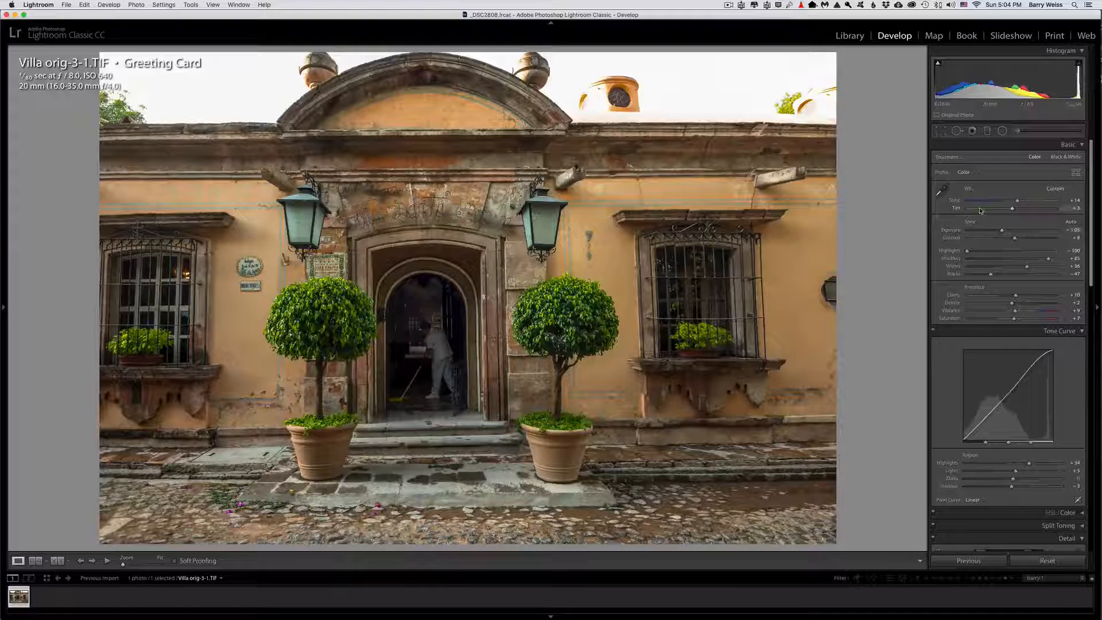
# - Dim the display to somewhat below half brightness
pyautogui.press('XF86MonBrightnessDown')
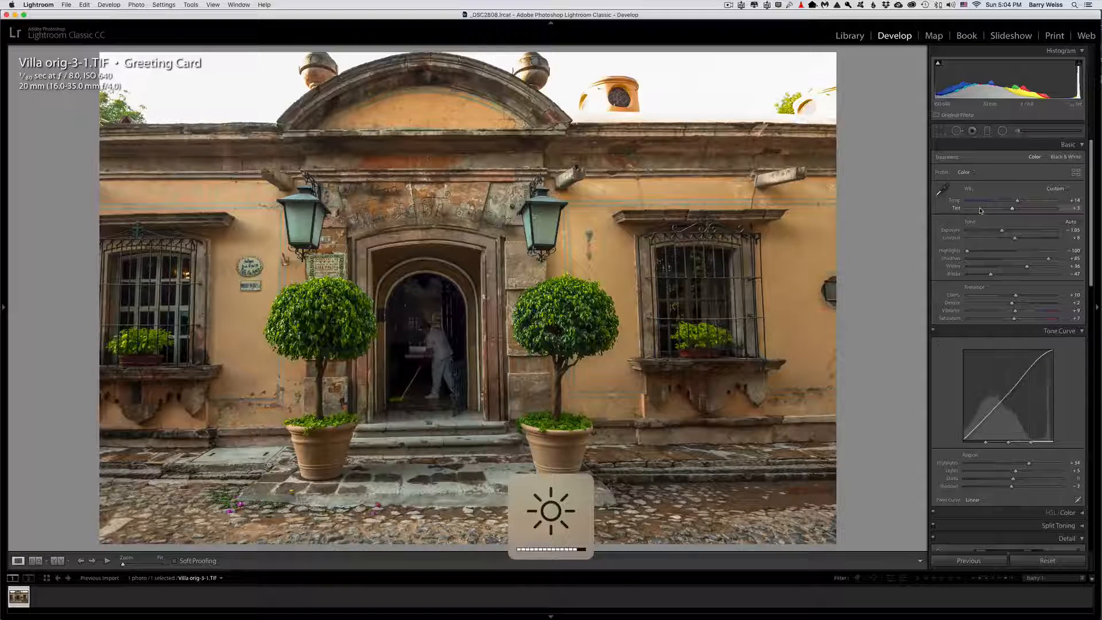
pyautogui.press('XF86MonBrightnessDown')
pyautogui.press('XF86MonBrightnessDown')
pyautogui.press('XF86MonBrightnessDown')
pyautogui.press('XF86MonBrightnessDown')
pyautogui.press('XF86MonBrightnessDown')
pyautogui.press('XF86MonBrightnessDown')
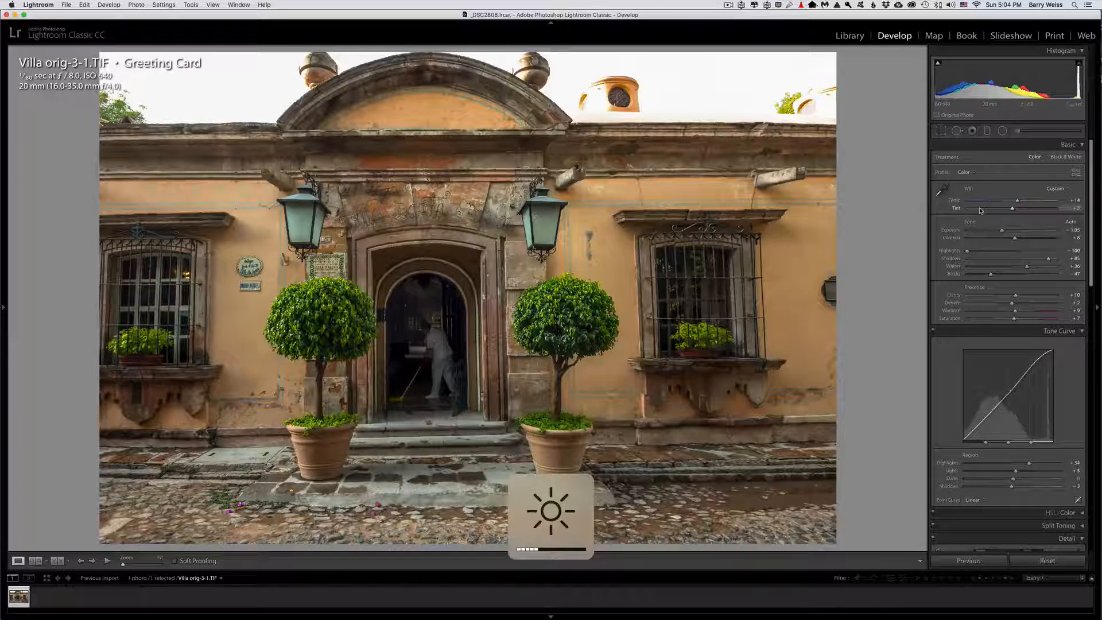
pyautogui.press('XF86MonBrightnessUp')
pyautogui.press('XF86MonBrightnessUp')
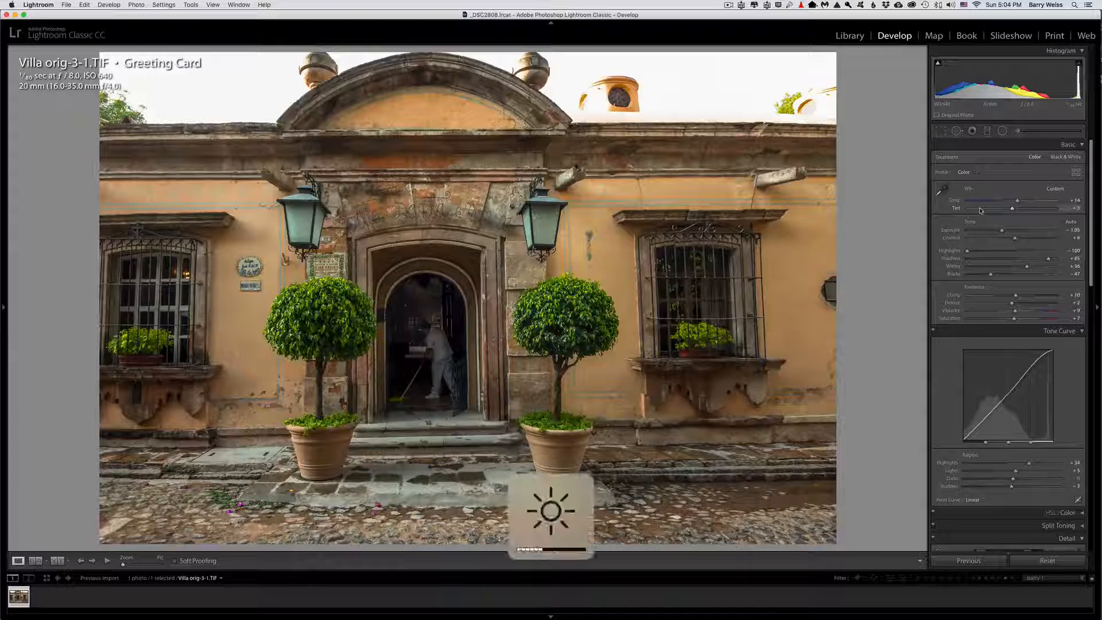
# - Set up a new radial filter with Exposure 0.79 and with Contrast, Highlights and Clarity reset to 0
pyautogui.click(1002, 133)
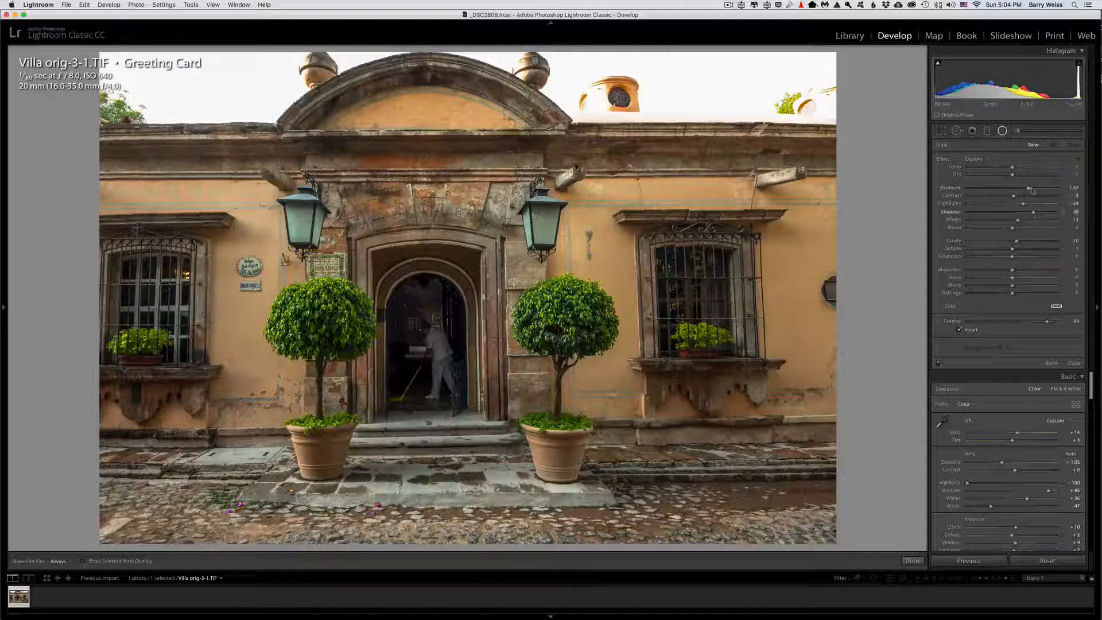
pyautogui.moveTo(1022, 203); pyautogui.dragTo(1018, 187)
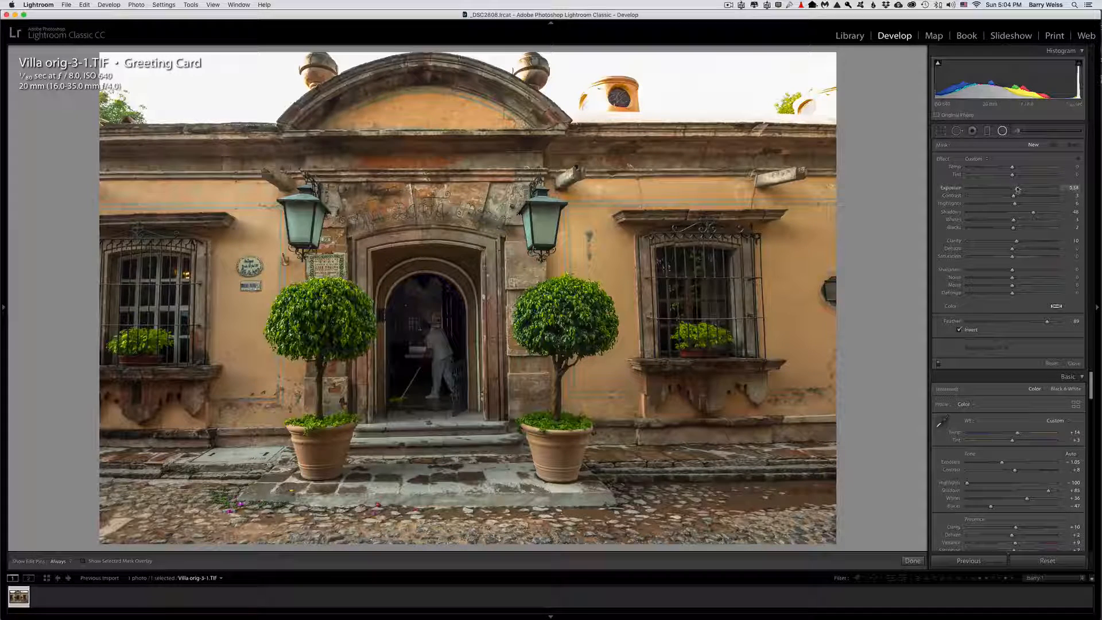
pyautogui.doubleClick(955, 188)
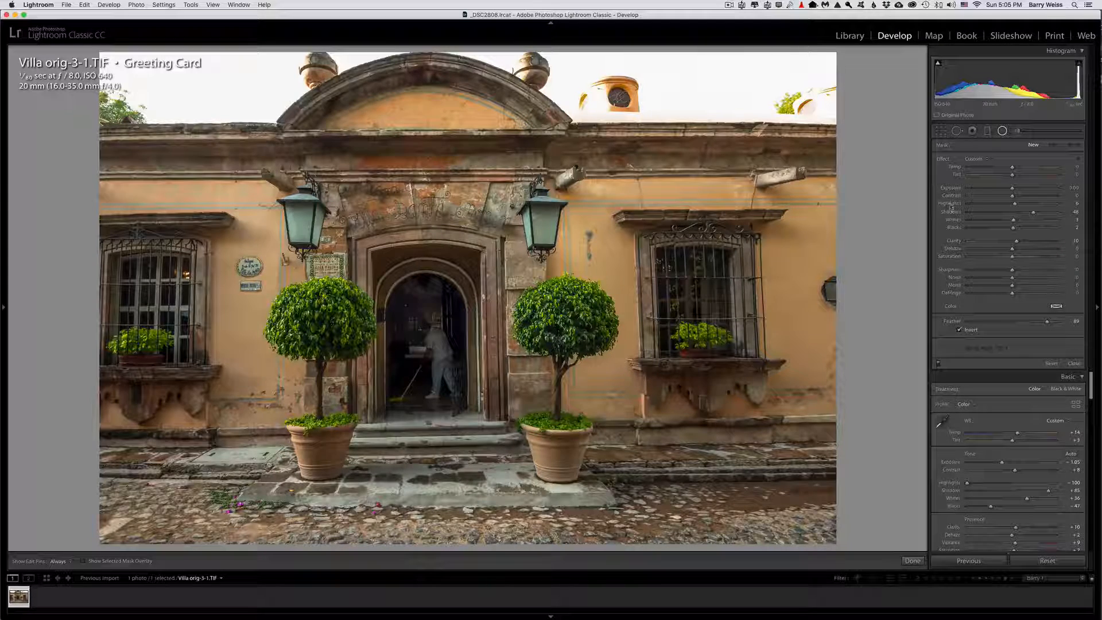
pyautogui.doubleClick(951, 242)
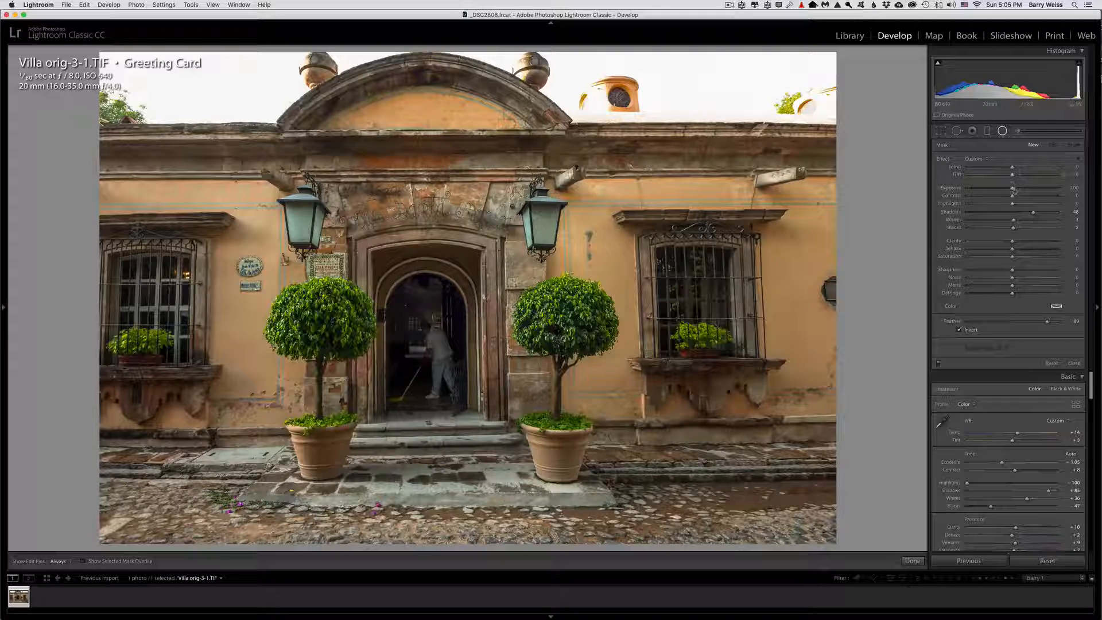
pyautogui.moveTo(1015, 188); pyautogui.dragTo(1020, 188)
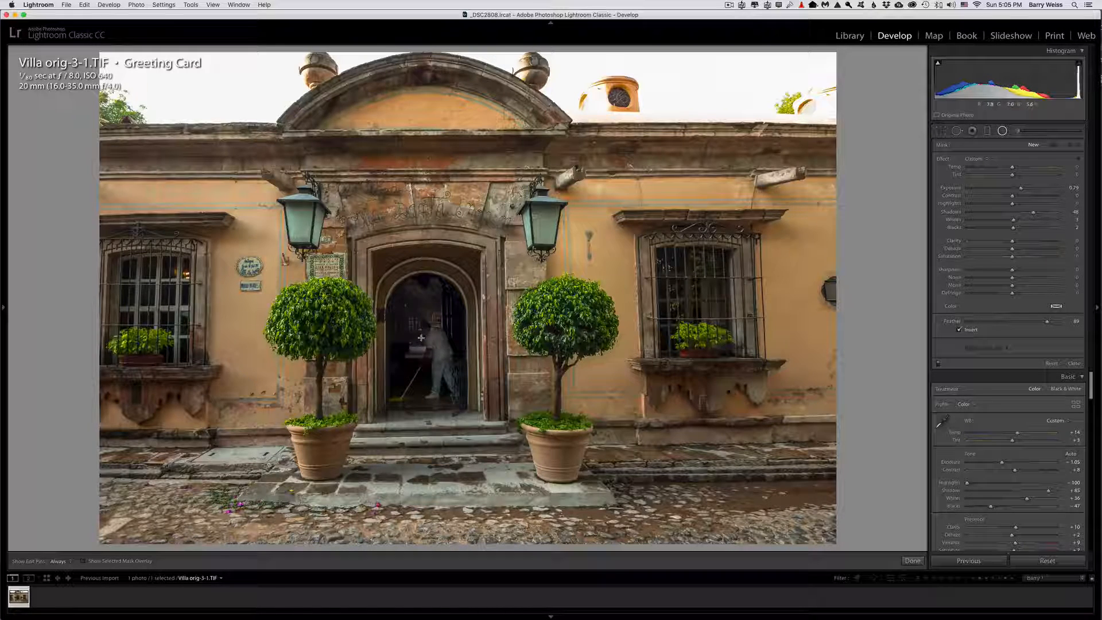
# - Add an oval radial filter around the doorway, raise its Exposure to about 1.26 and lift its shadows and highlights
pyautogui.moveTo(422, 338); pyautogui.dragTo(376, 419)
pyautogui.moveTo(475, 429); pyautogui.dragTo(480, 435)
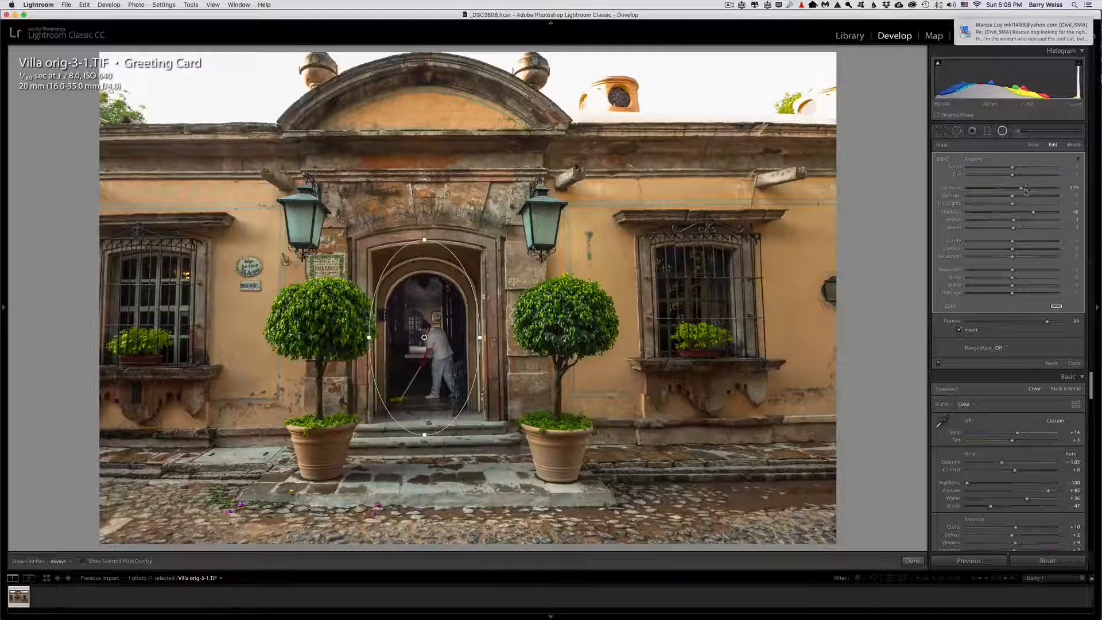
pyautogui.moveTo(1021, 188)
pyautogui.mouseDown()
pyautogui.moveTo(1046, 215)
pyautogui.moveTo(1028, 188)
pyautogui.mouseUp()
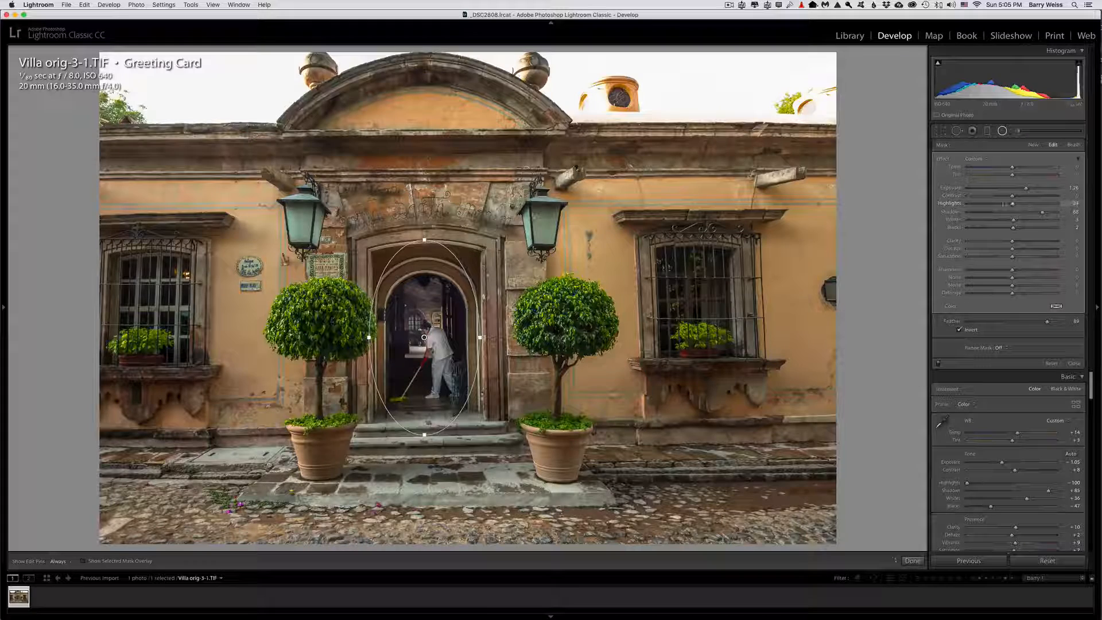
pyautogui.moveTo(1025, 205)
pyautogui.mouseDown()
pyautogui.moveTo(1009, 205)
pyautogui.moveTo(1056, 208)
pyautogui.moveTo(1019, 205)
pyautogui.mouseUp()
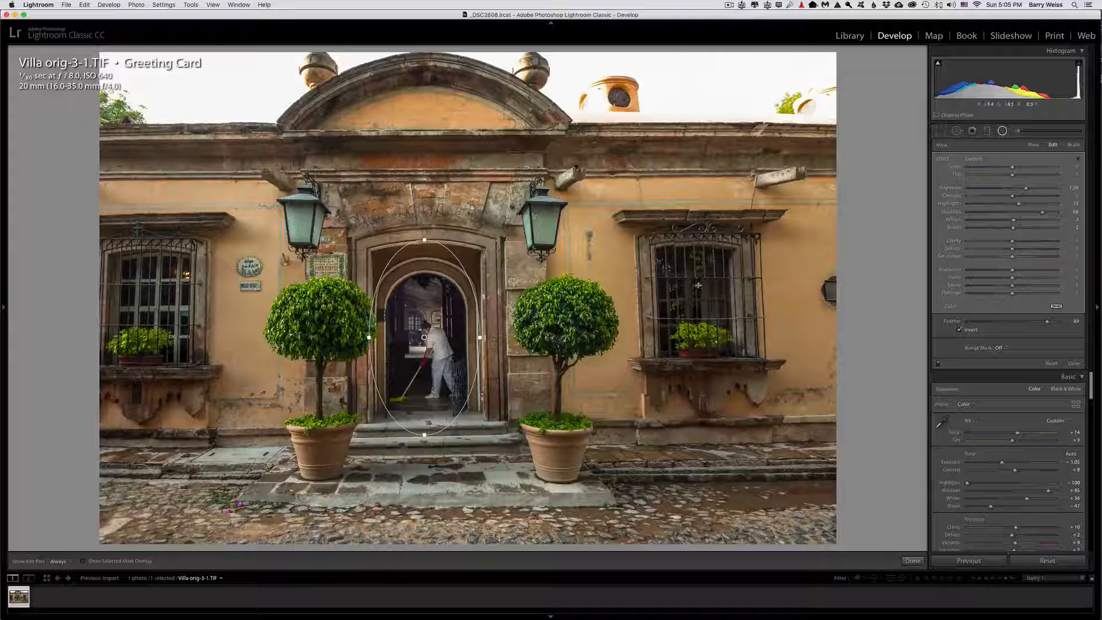
# - Add a radial filter around each barred window, raising the right window's Exposure to about 1.1 and leaving the left at 0.79
pyautogui.click(1001, 131)
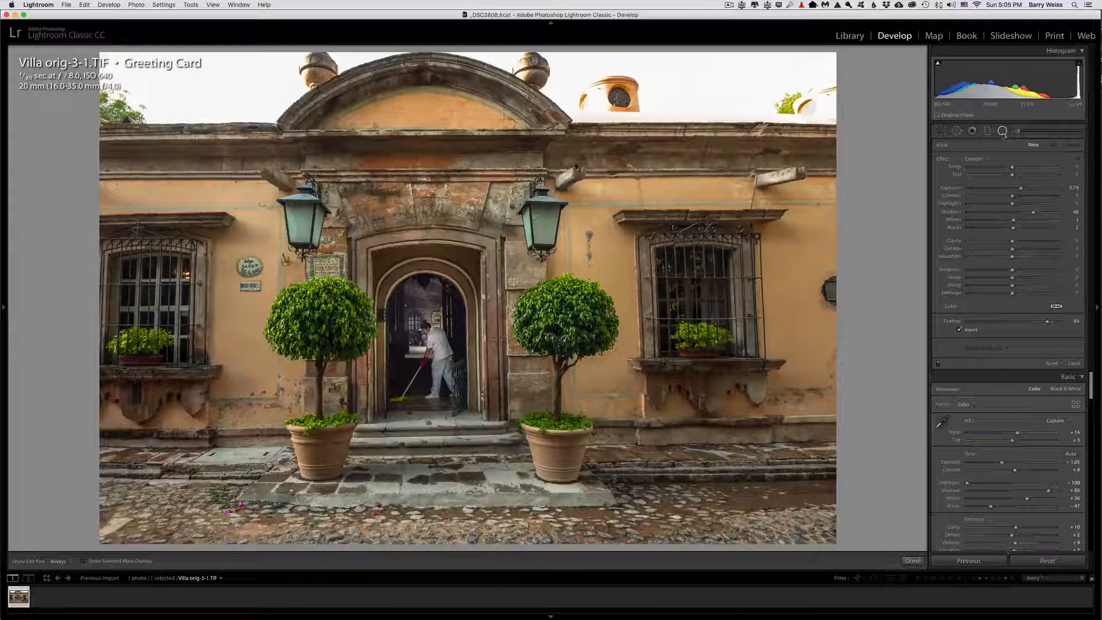
pyautogui.click(1002, 131)
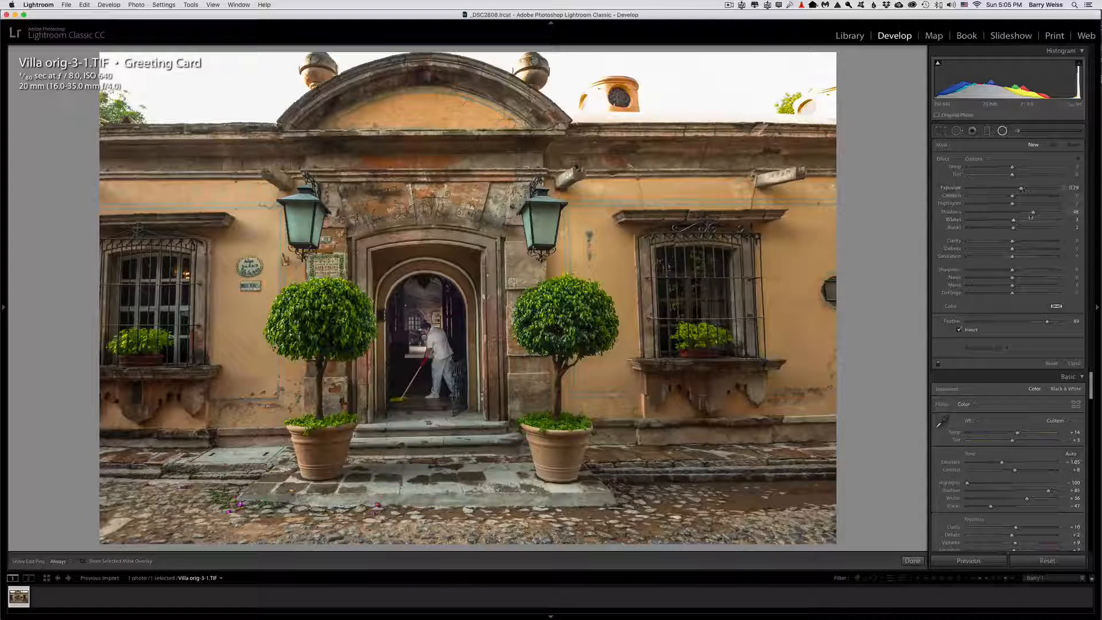
pyautogui.moveTo(692, 282); pyautogui.dragTo(691, 373)
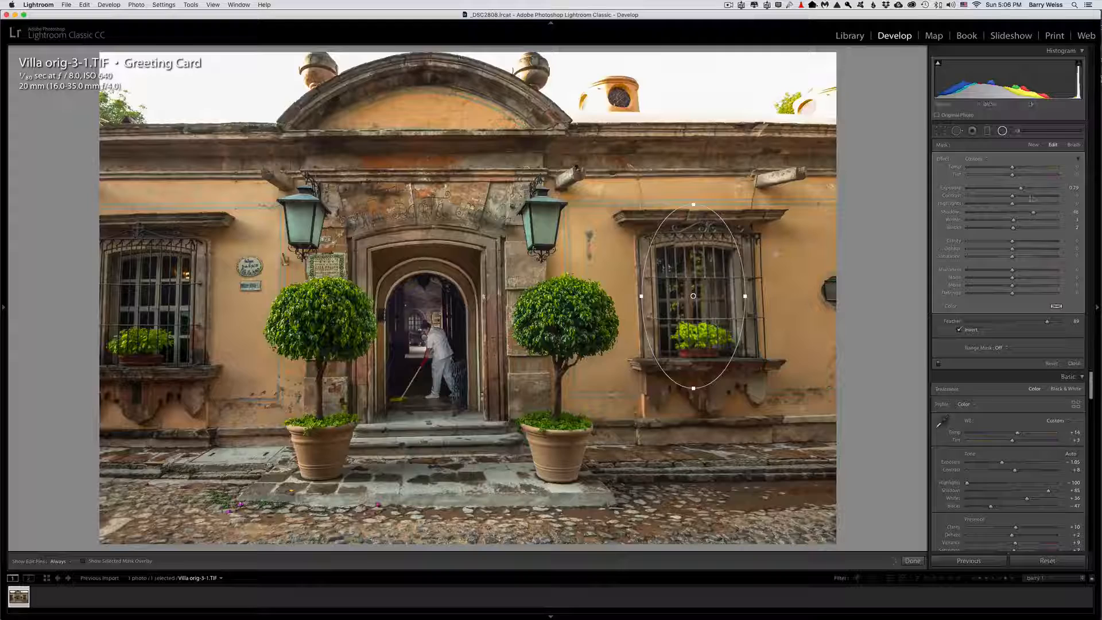
pyautogui.moveTo(1020, 187); pyautogui.dragTo(1024, 188)
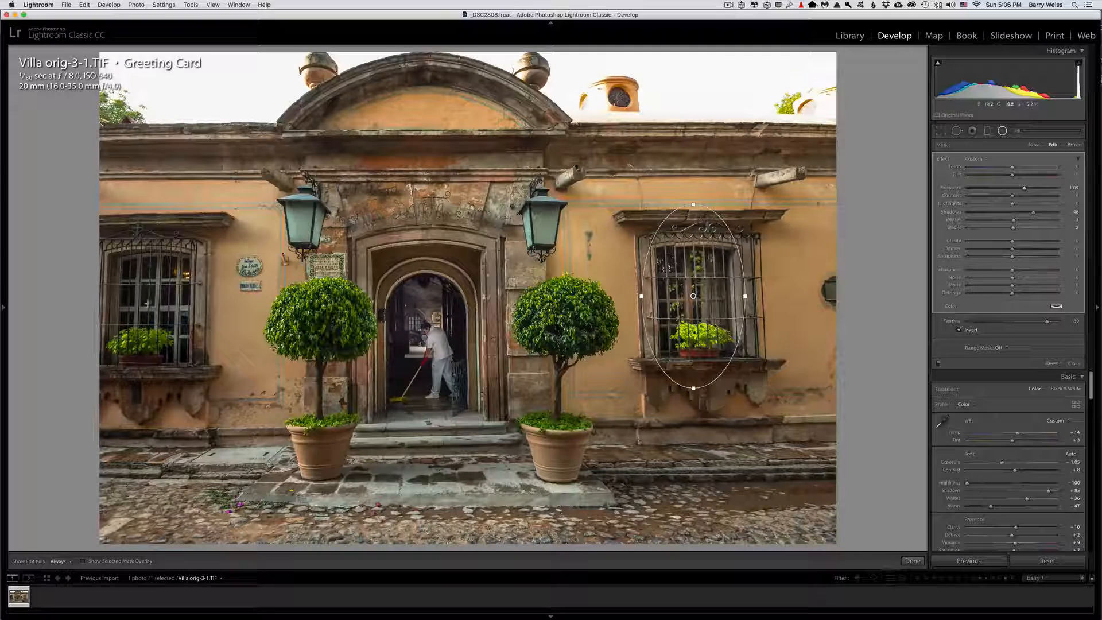
pyautogui.moveTo(143, 287); pyautogui.dragTo(195, 365)
pyautogui.moveTo(148, 332); pyautogui.dragTo(152, 338)
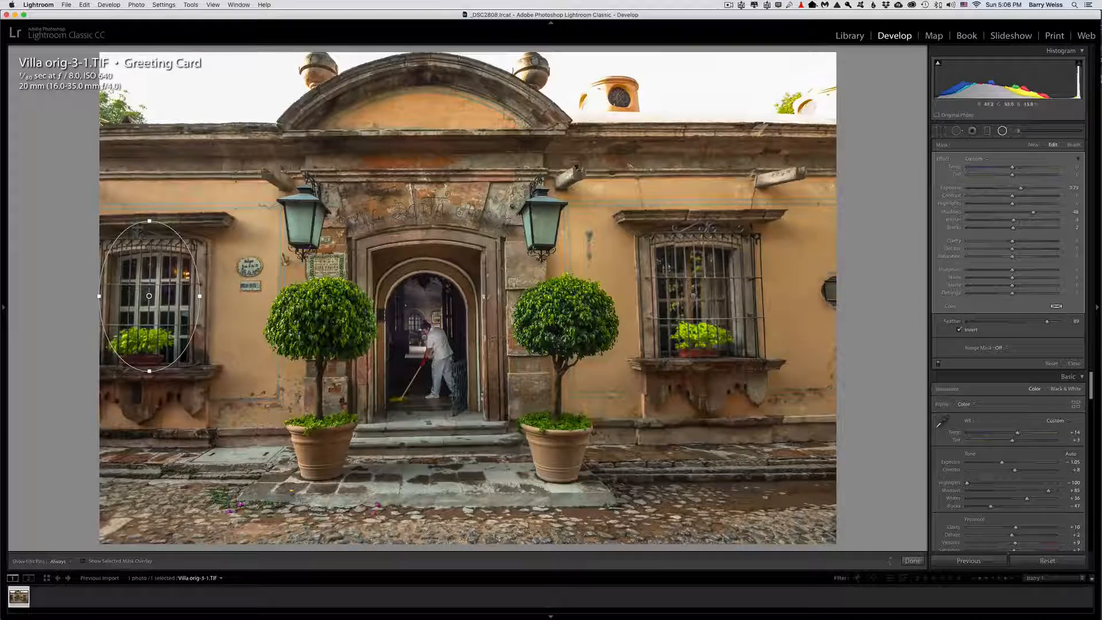
# - Brighten and warm the right window's radial filter to Exposure about 1.36 and Temp about 33
pyautogui.click(694, 296)
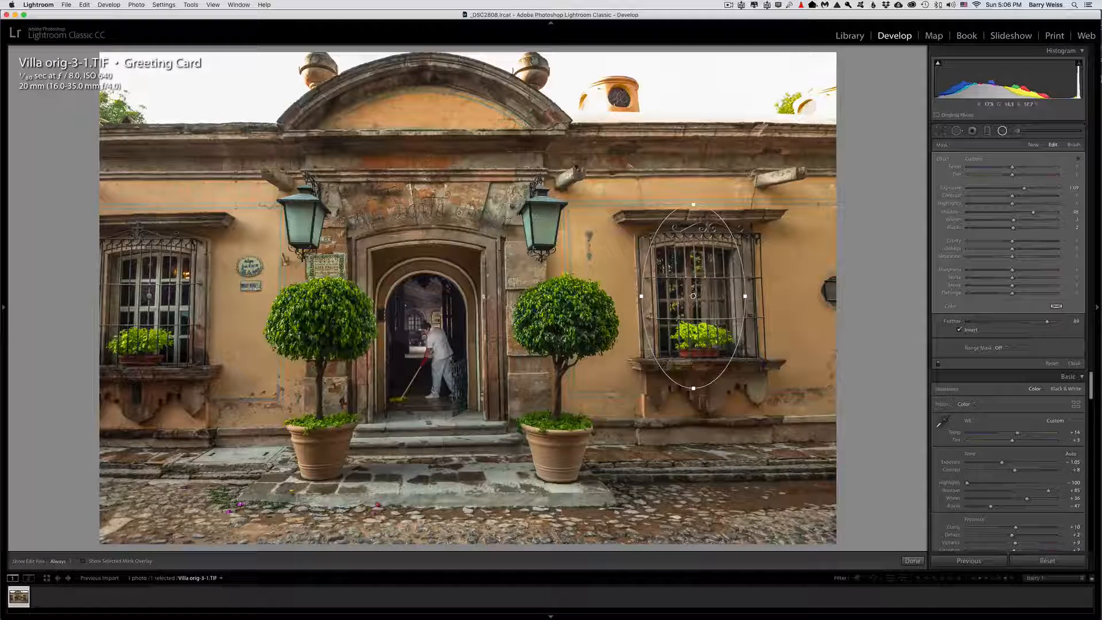
pyautogui.moveTo(1024, 188); pyautogui.dragTo(1030, 188)
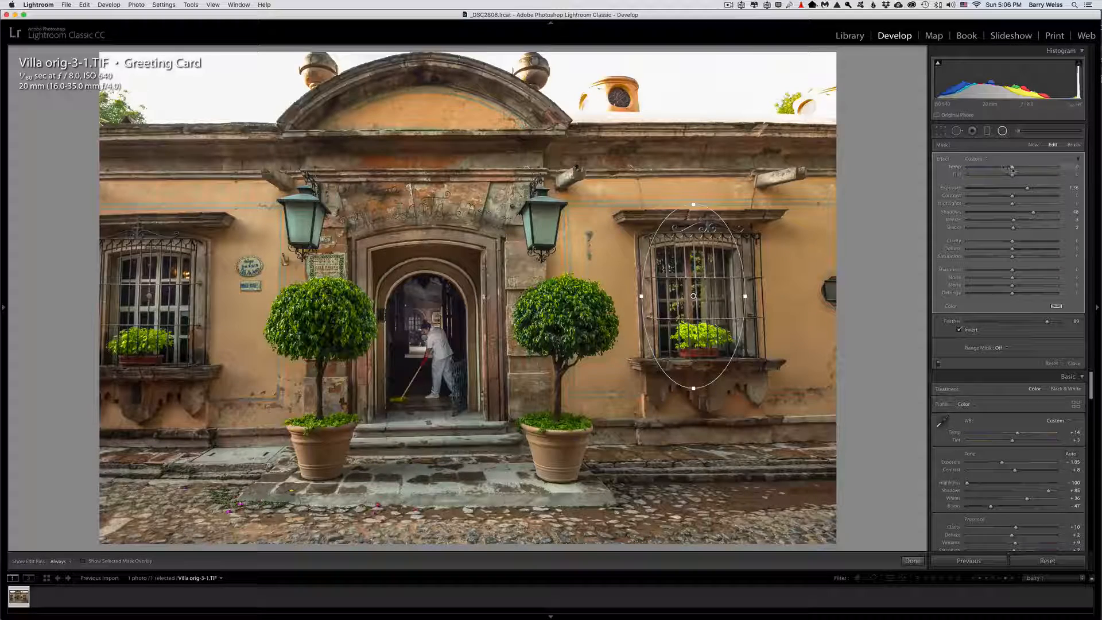
pyautogui.moveTo(1011, 167); pyautogui.dragTo(1027, 167)
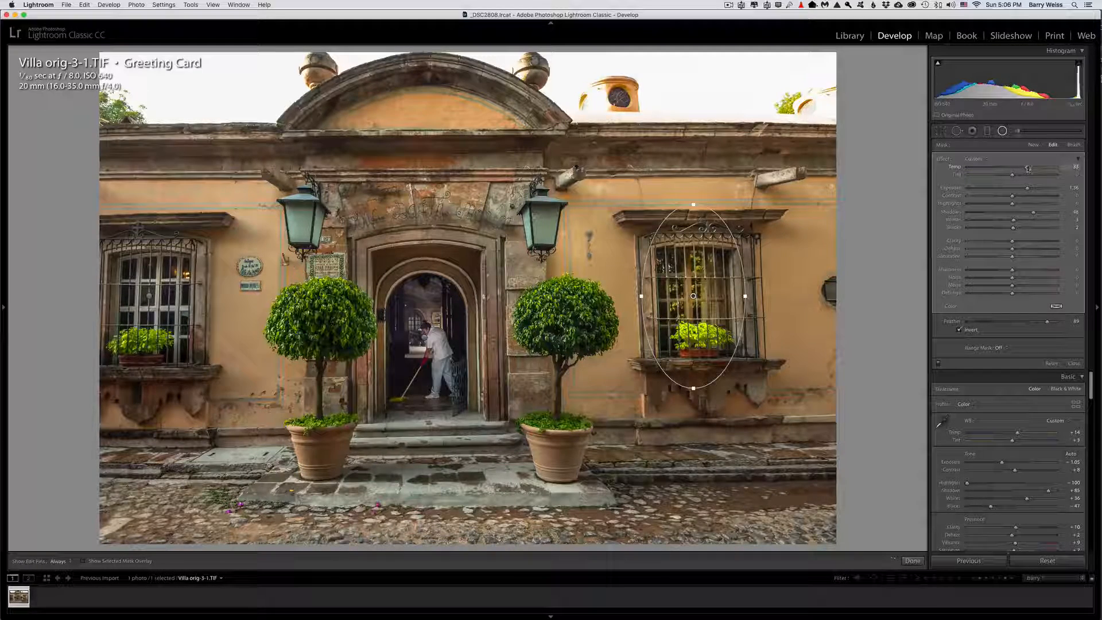
# - Shift the left window's radial filter slightly down and raise its Exposure to about 1.04
pyautogui.click(150, 295)
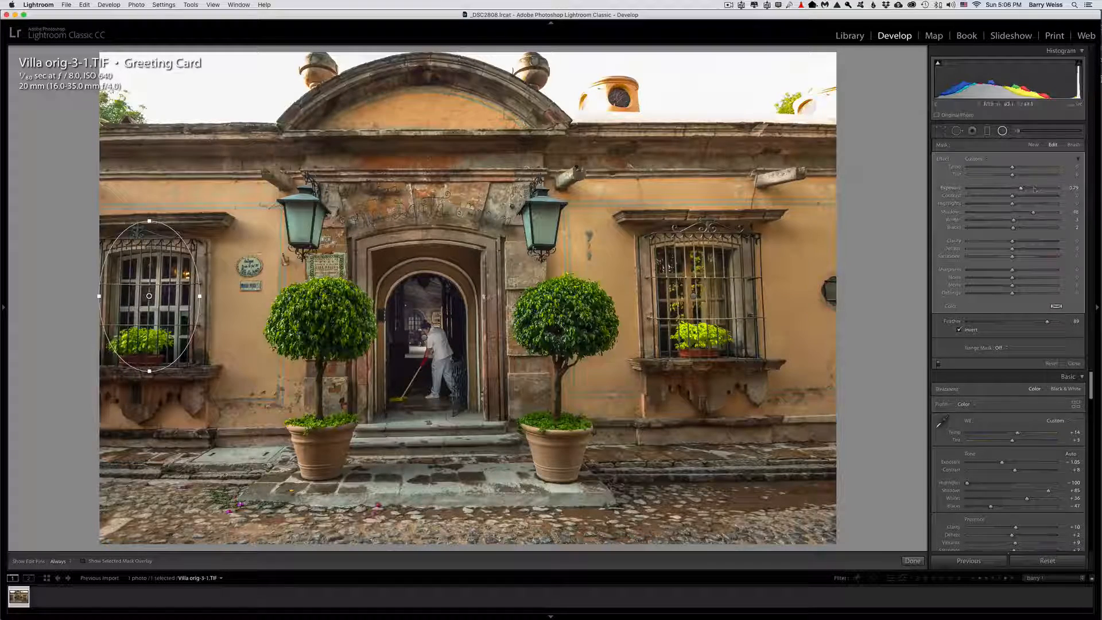
pyautogui.moveTo(149, 296); pyautogui.dragTo(150, 299)
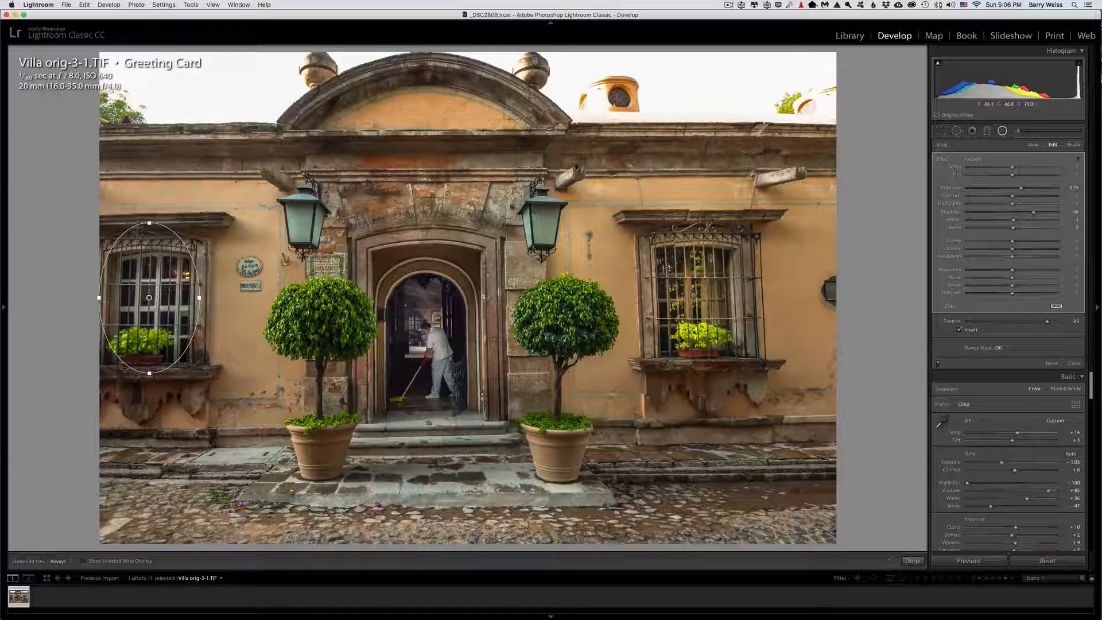
pyautogui.moveTo(1020, 191); pyautogui.dragTo(1014, 166)
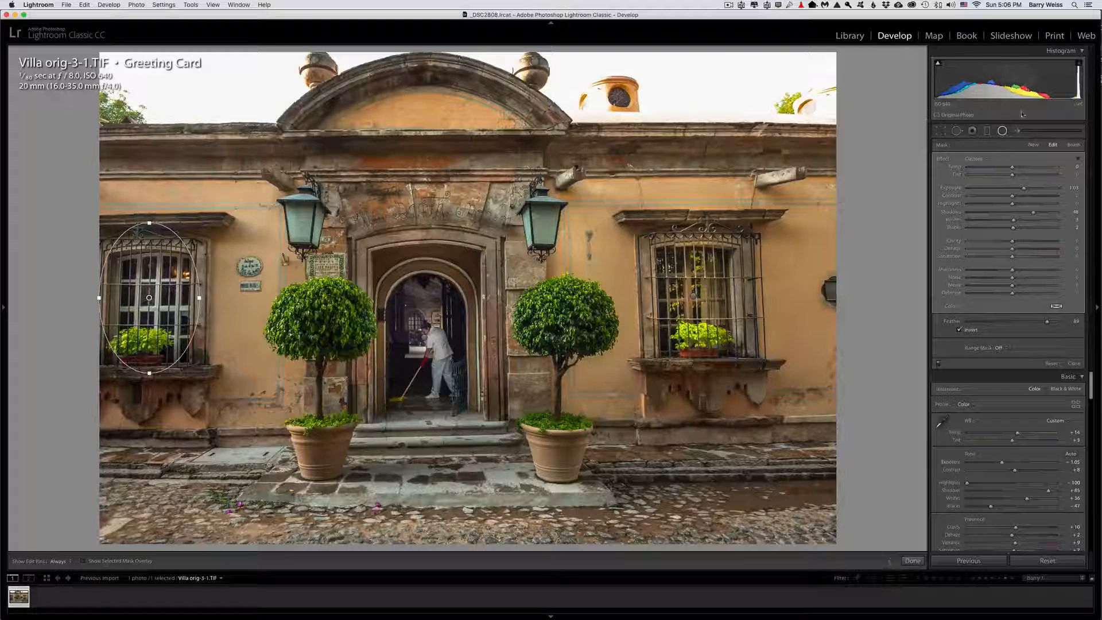
# - Add small warm radial filters over both lanterns with Exposure 1.00 and Shadows 21, using Temp 47 on the right one and less warmth on the left
pyautogui.click(1033, 146)
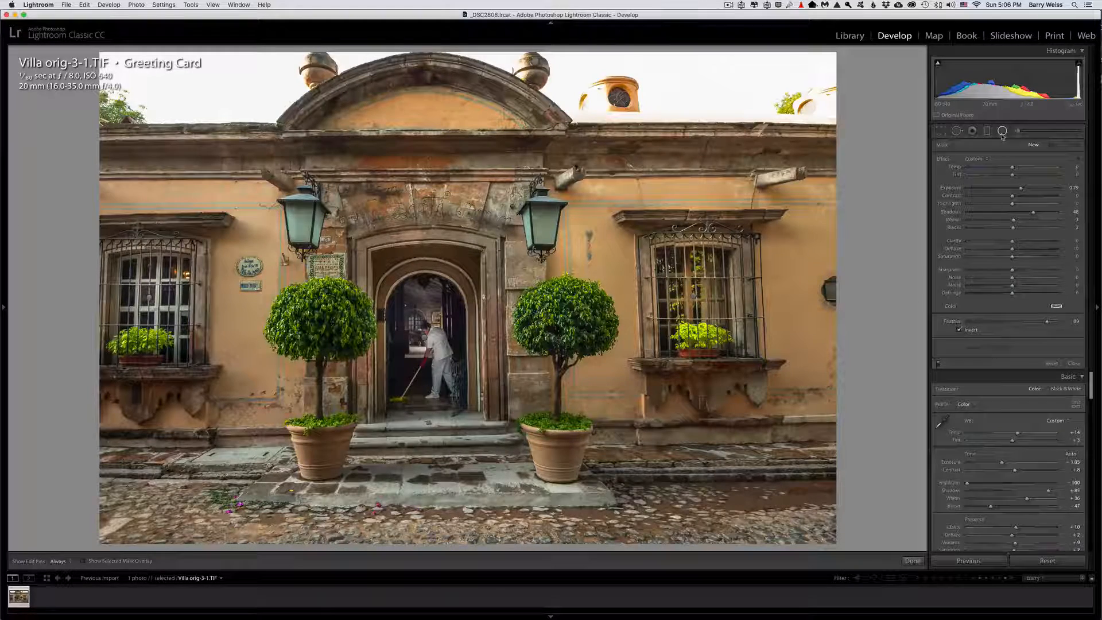
pyautogui.click(1002, 131)
pyautogui.click(1004, 132)
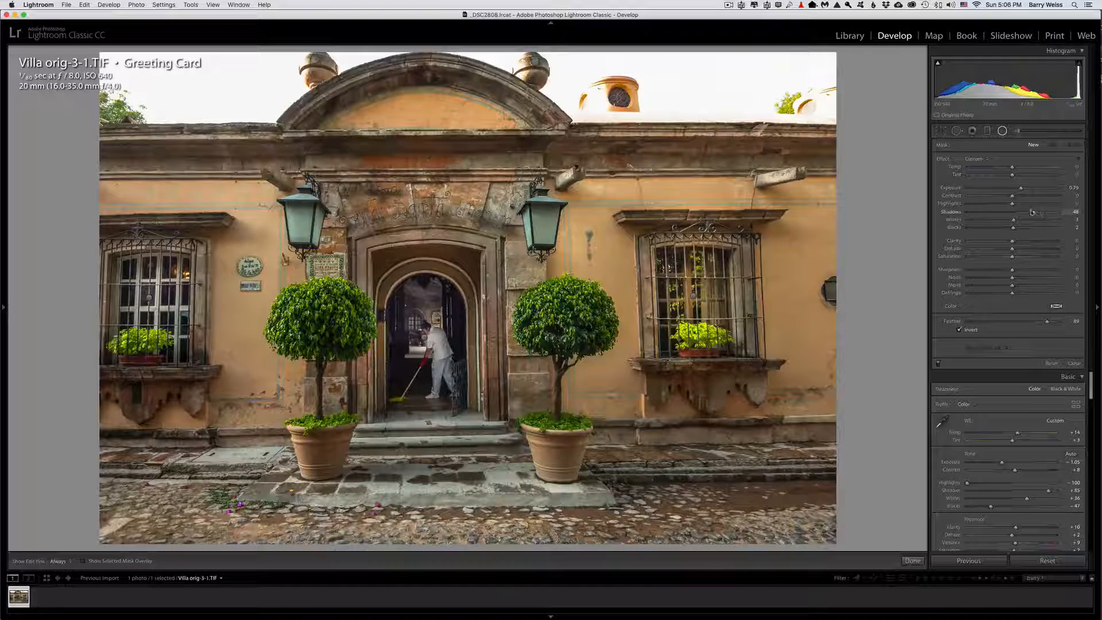
pyautogui.moveTo(1020, 214); pyautogui.dragTo(1032, 171)
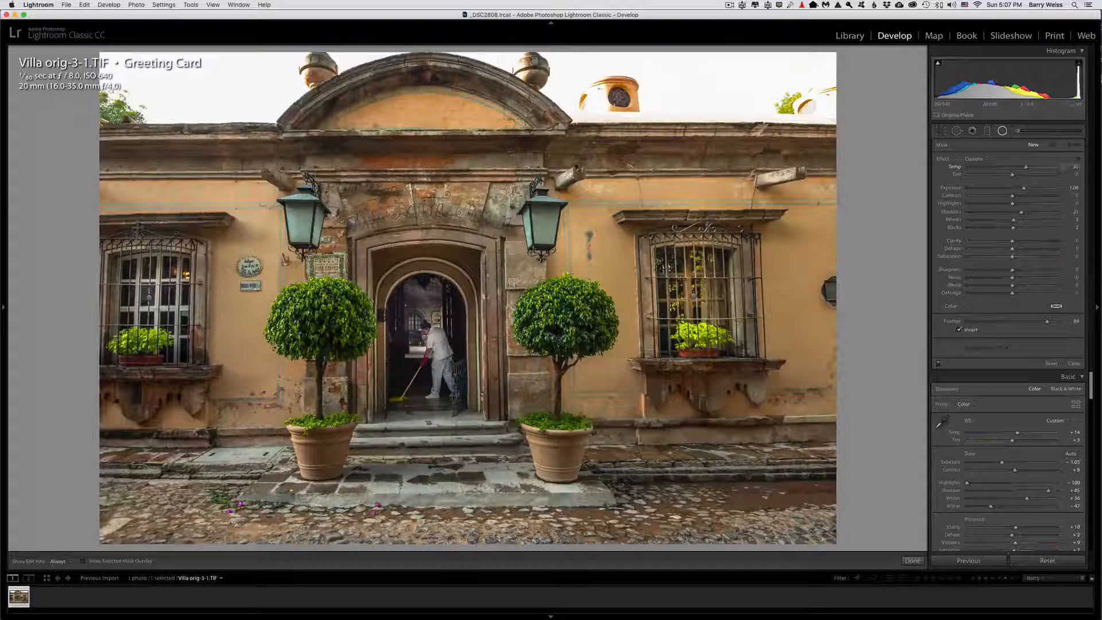
pyautogui.moveTo(541, 218); pyautogui.dragTo(563, 247)
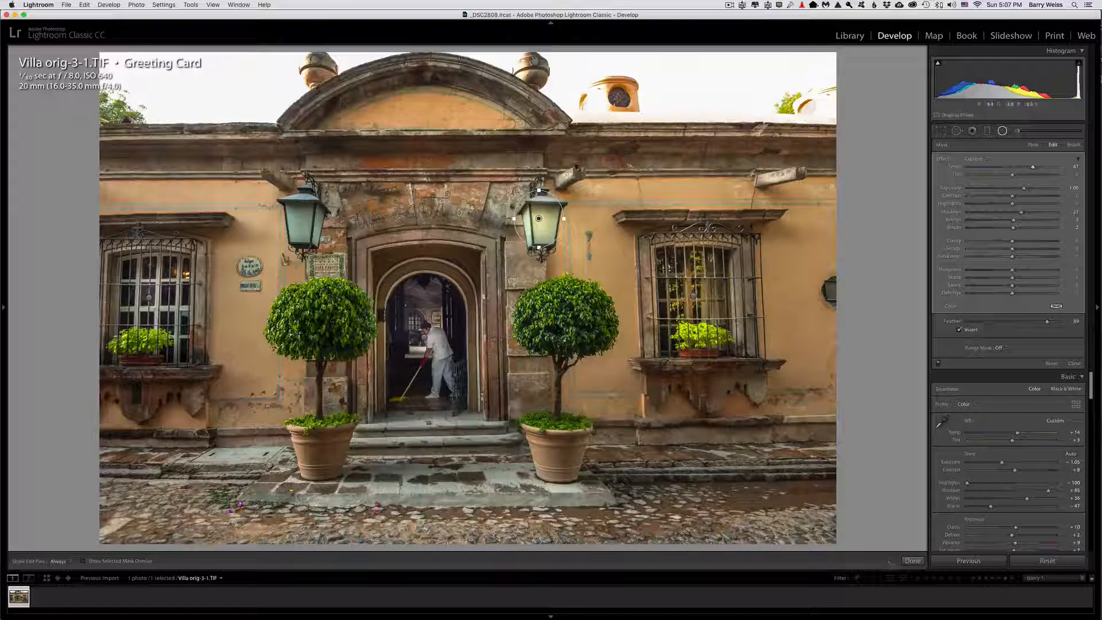
pyautogui.moveTo(539, 247); pyautogui.dragTo(539, 252)
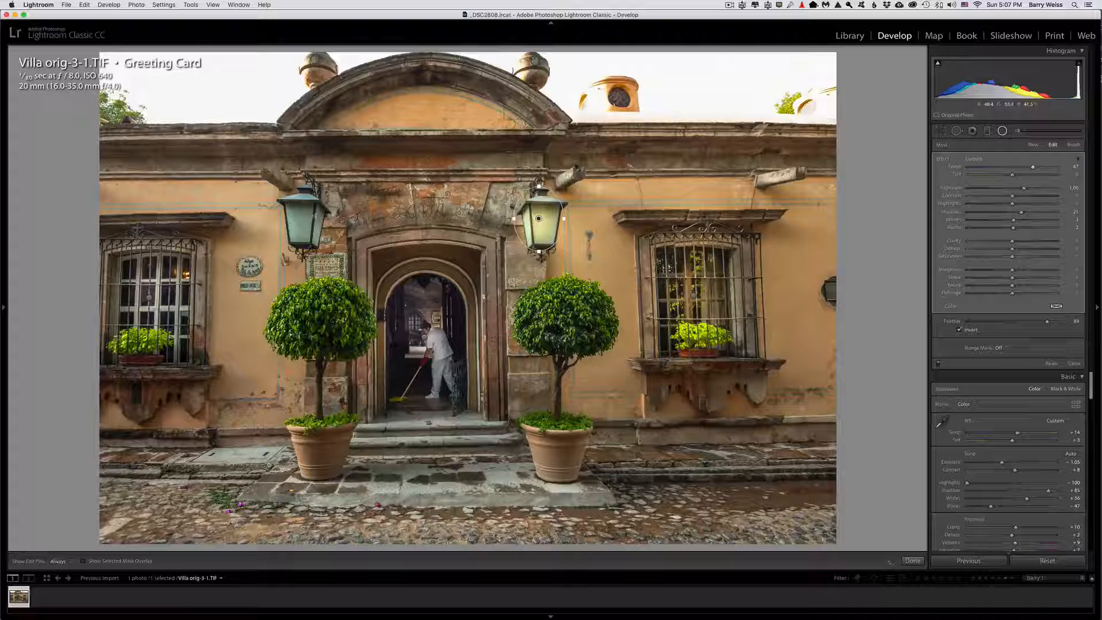
pyautogui.moveTo(303, 220); pyautogui.dragTo(331, 256)
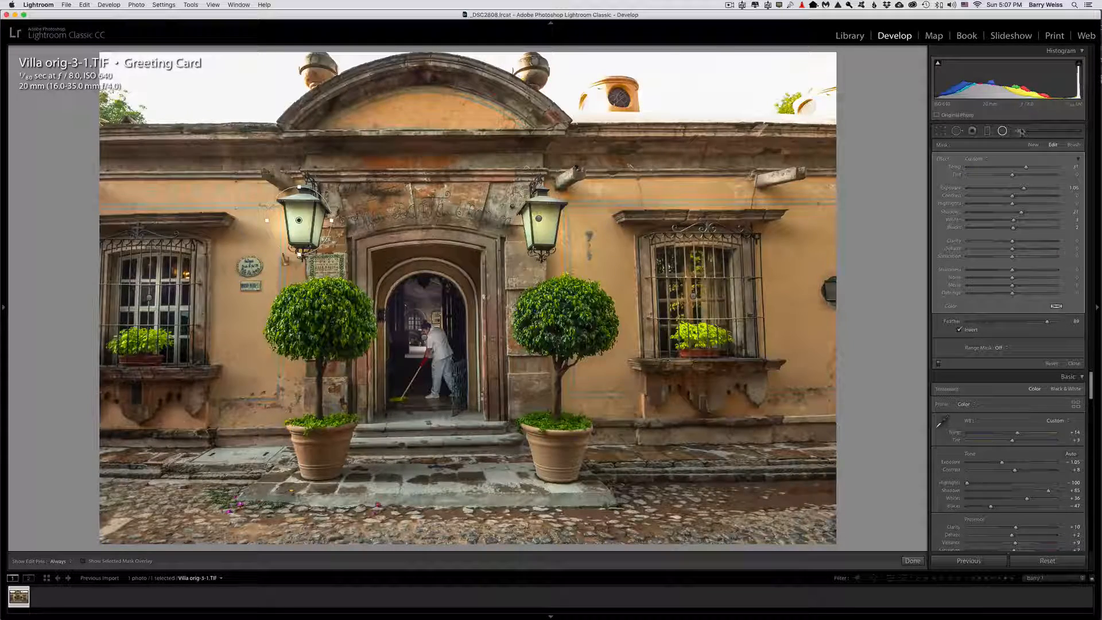
# - Add a tall warm radial filter on the wall around the two plaques beside the left window and reduce its exposure
pyautogui.click(1017, 131)
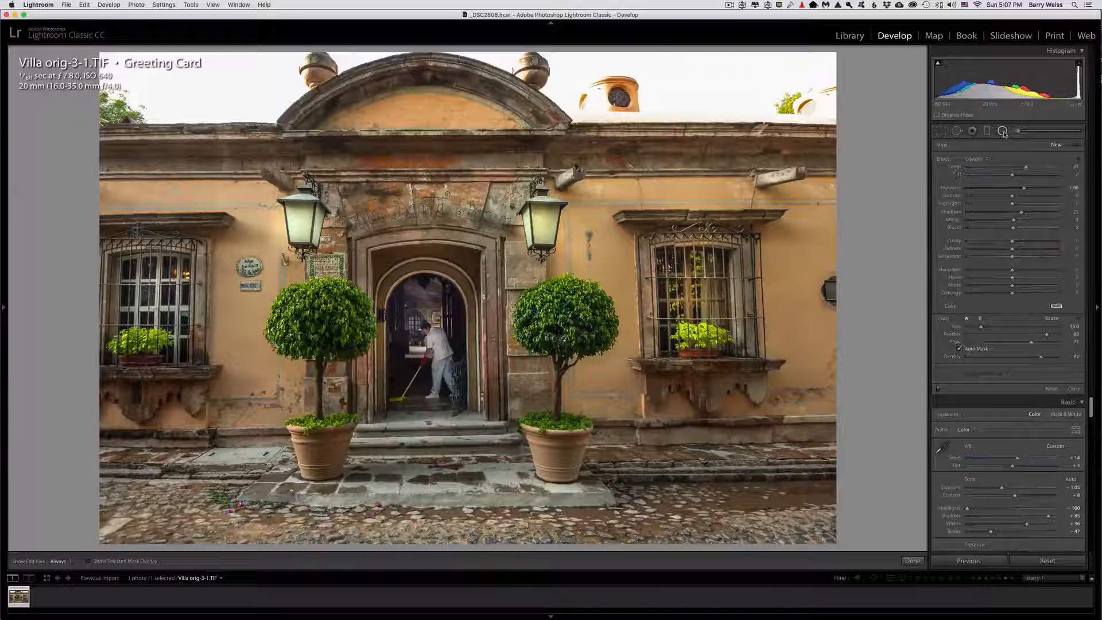
pyautogui.click(1004, 134)
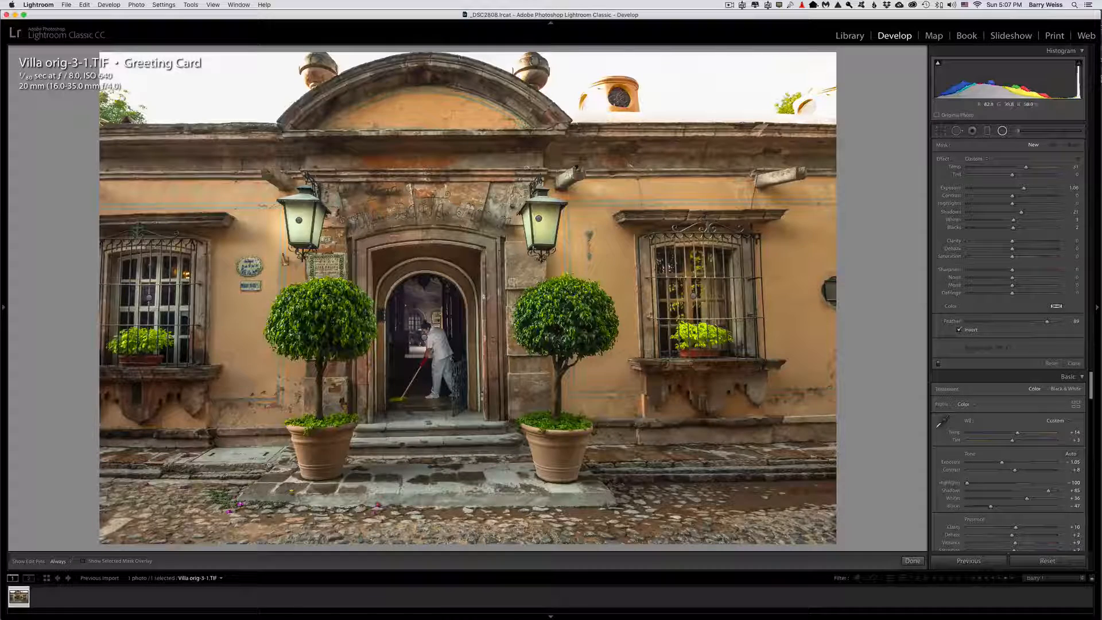
pyautogui.moveTo(257, 338); pyautogui.dragTo(278, 341)
pyautogui.moveTo(247, 266); pyautogui.dragTo(248, 279)
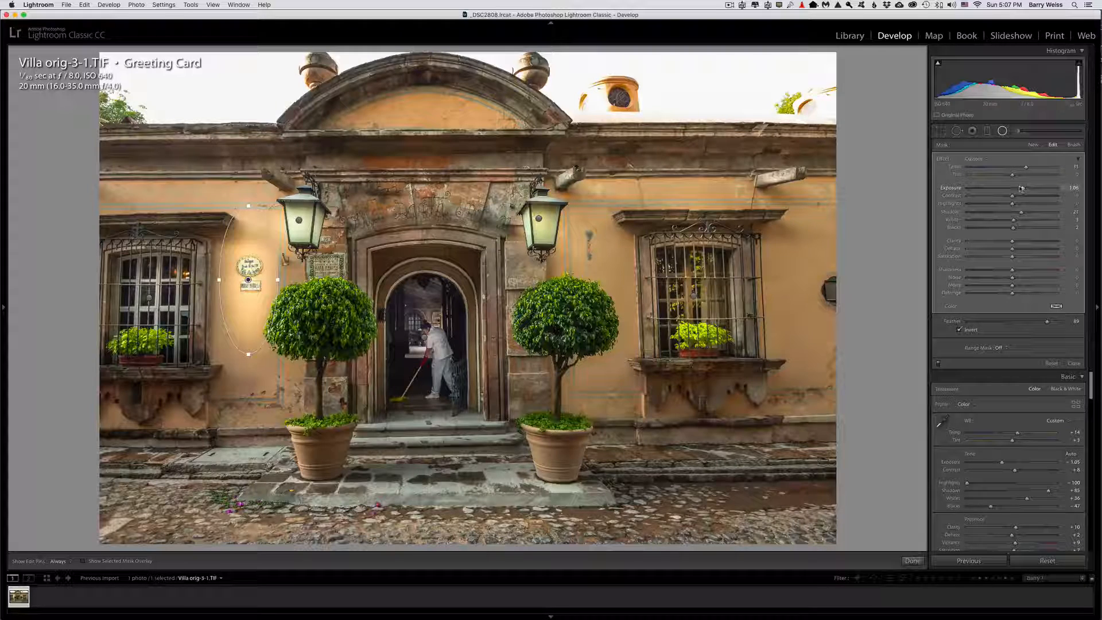
pyautogui.moveTo(1024, 188); pyautogui.dragTo(1019, 188)
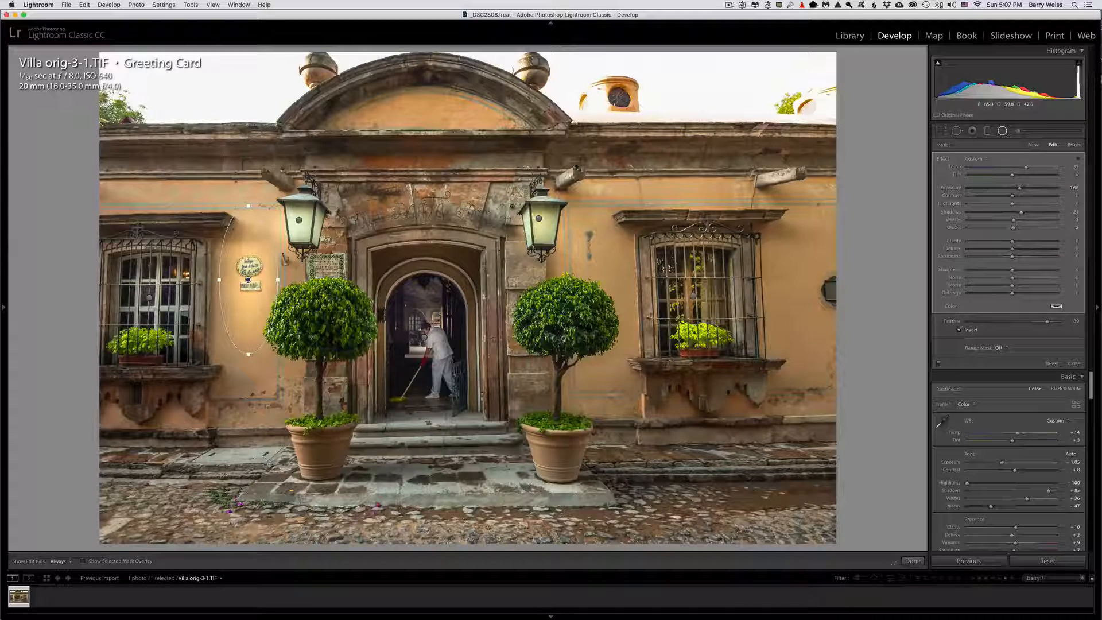
# - Add warm radial glows on the wall beyond the right window, widened with reduced exposure, and between the right lantern and that window
pyautogui.moveTo(801, 274); pyautogui.dragTo(817, 332)
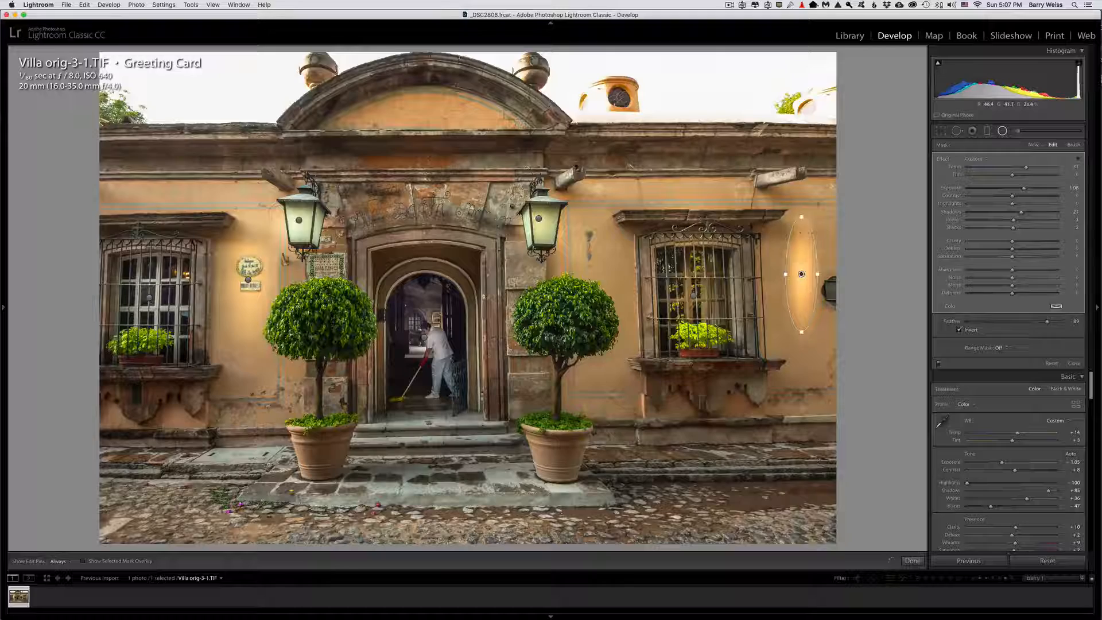
pyautogui.moveTo(785, 275); pyautogui.dragTo(781, 274)
pyautogui.moveTo(1023, 188); pyautogui.dragTo(1018, 195)
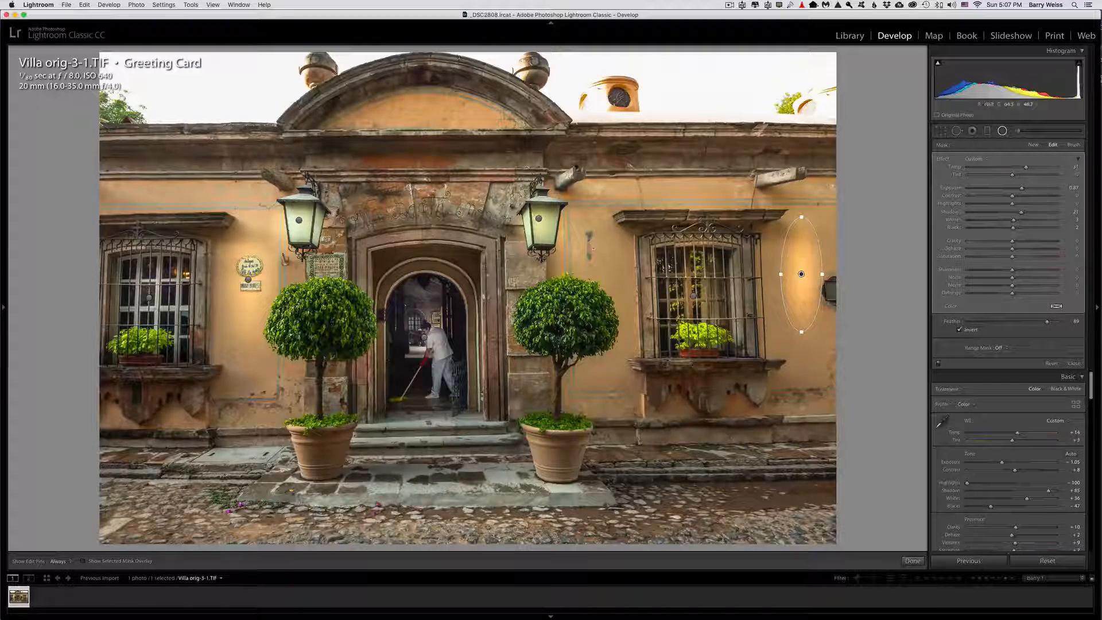
pyautogui.moveTo(592, 228); pyautogui.dragTo(614, 269)
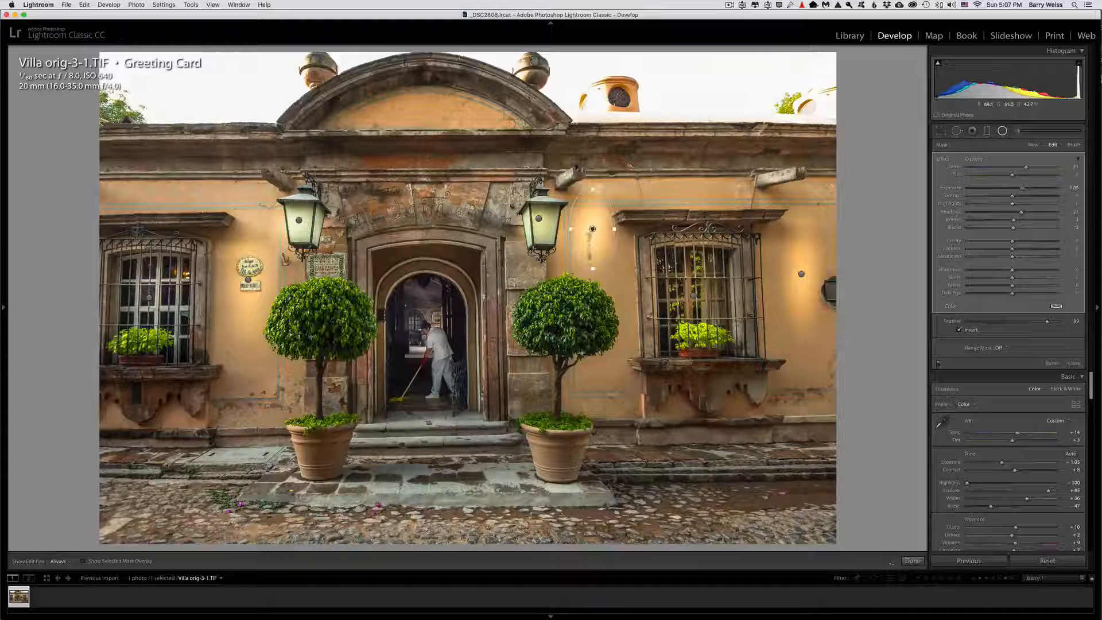
# - Add warm radial filters on the low wall beside the right tree, on both potted trees' foliage, and on both terracotta pots
pyautogui.moveTo(605, 391); pyautogui.dragTo(620, 385)
pyautogui.moveTo(570, 310)
pyautogui.mouseDown()
pyautogui.moveTo(581, 334)
pyautogui.moveTo(605, 338)
pyautogui.moveTo(595, 340)
pyautogui.mouseUp()
pyautogui.moveTo(324, 318); pyautogui.dragTo(308, 365)
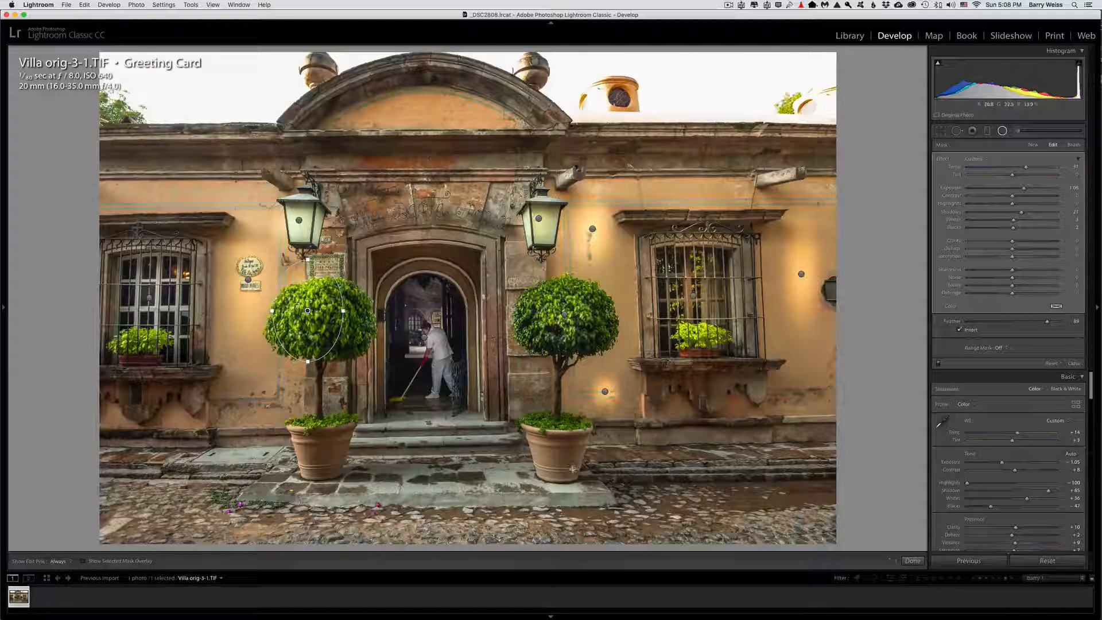
pyautogui.moveTo(560, 446); pyautogui.dragTo(586, 445)
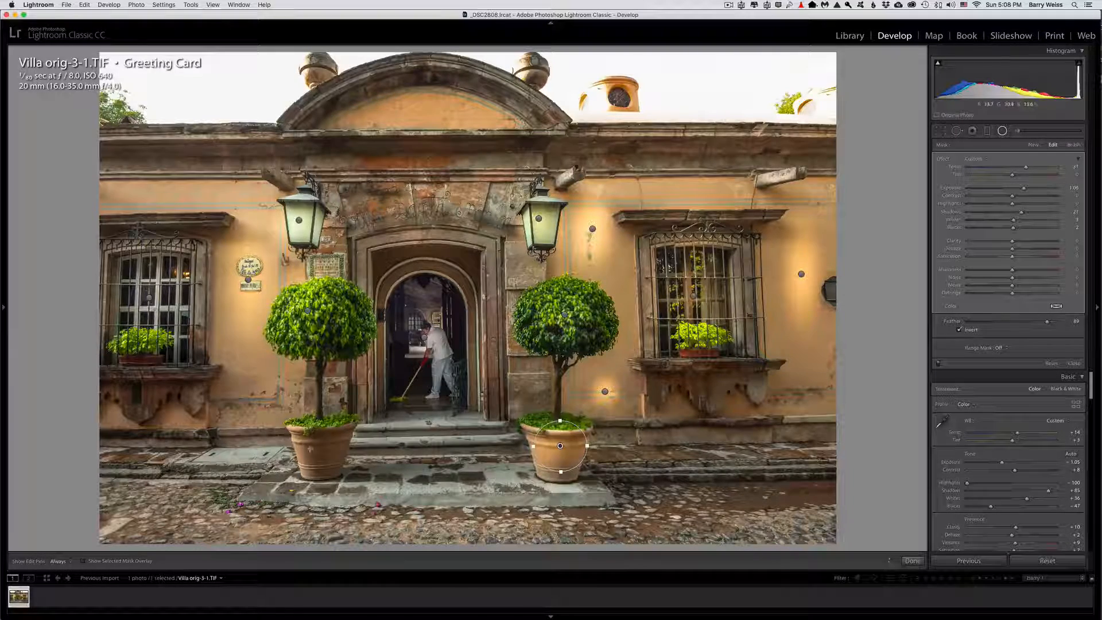
pyautogui.moveTo(314, 433); pyautogui.dragTo(342, 463)
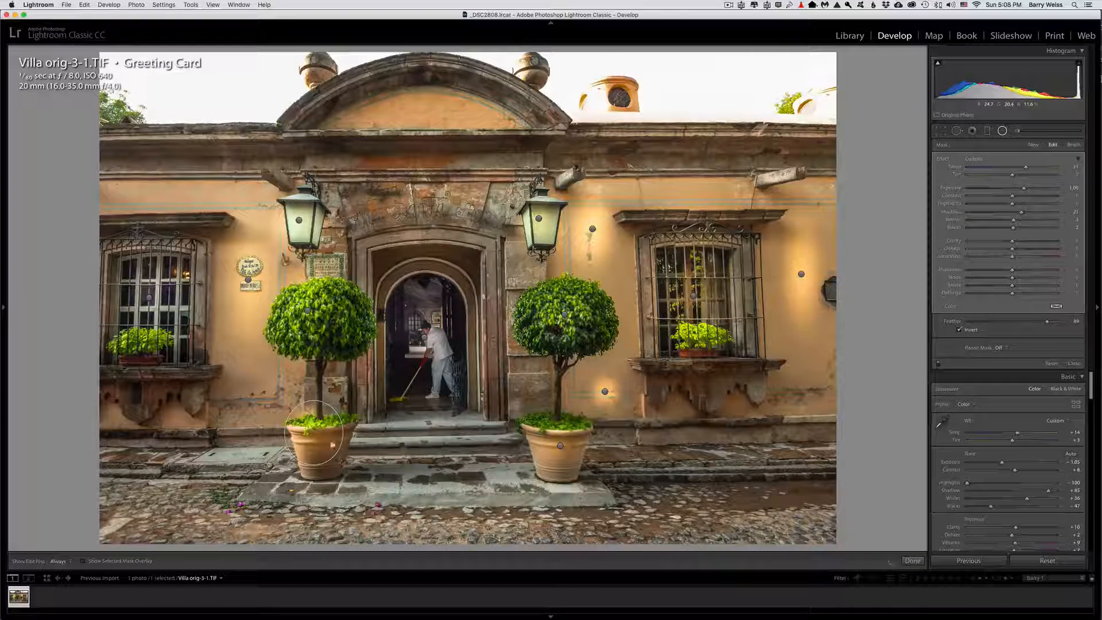
# - Add a tall, narrow warm radial filter down the center of the doorway steps and reduce its Exposure slightly
pyautogui.moveTo(429, 422); pyautogui.dragTo(417, 478)
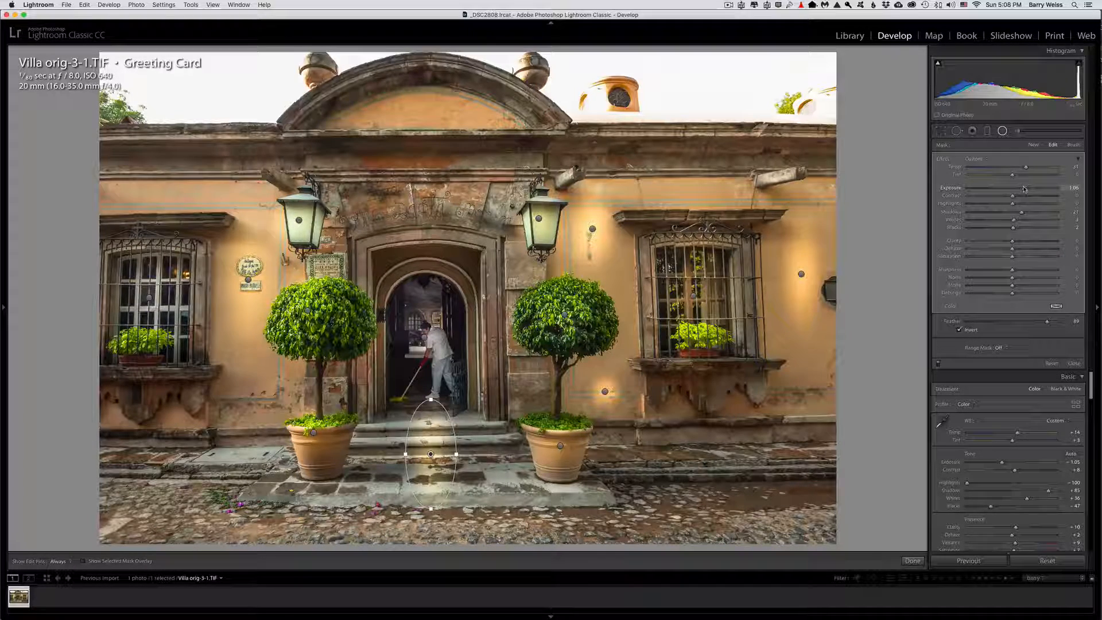
pyautogui.moveTo(1024, 188); pyautogui.dragTo(1022, 190)
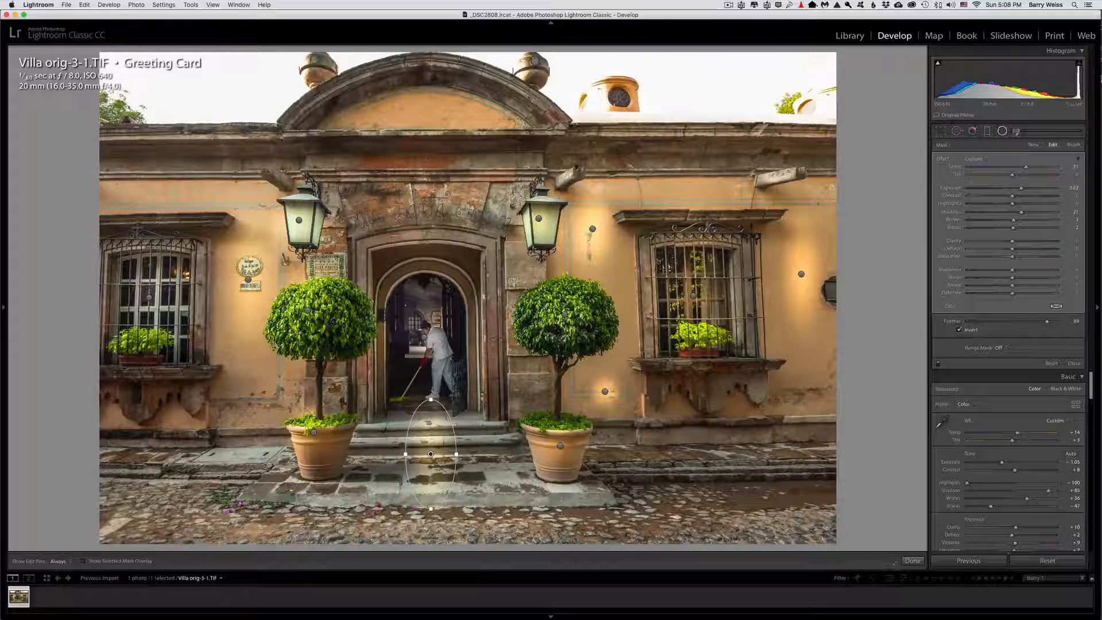
# - Add new warm radial filters on the pavement to the right, the pavement and cobblestones to the left, and the cobblestones below the steps
pyautogui.click(1032, 145)
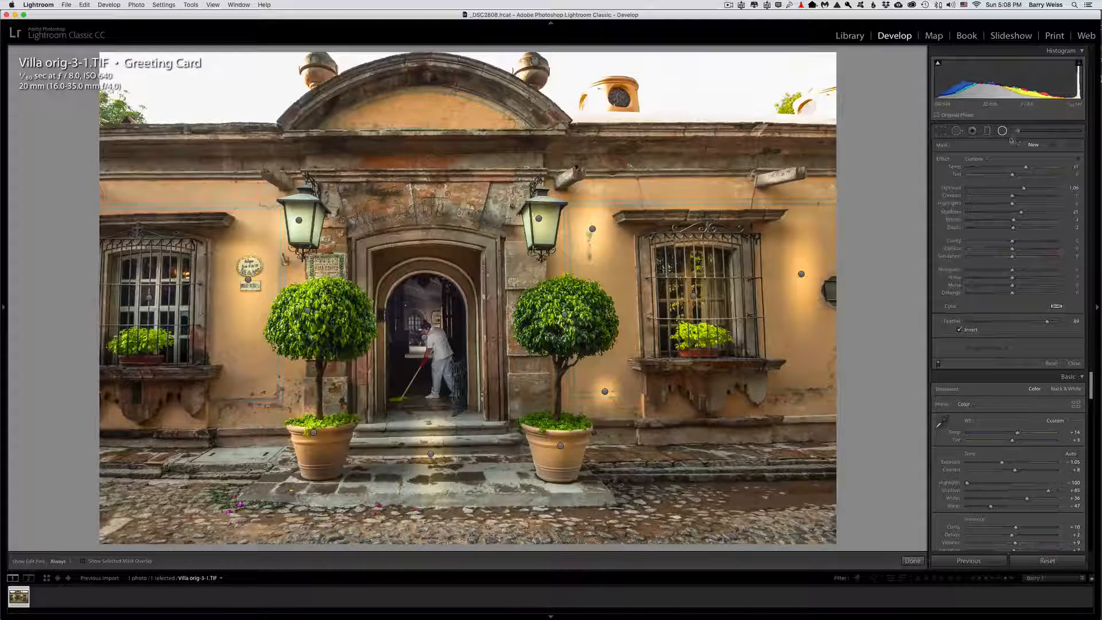
pyautogui.moveTo(710, 469); pyautogui.dragTo(798, 508)
pyautogui.moveTo(147, 459); pyautogui.dragTo(330, 530)
pyautogui.moveTo(447, 517); pyautogui.dragTo(490, 533)
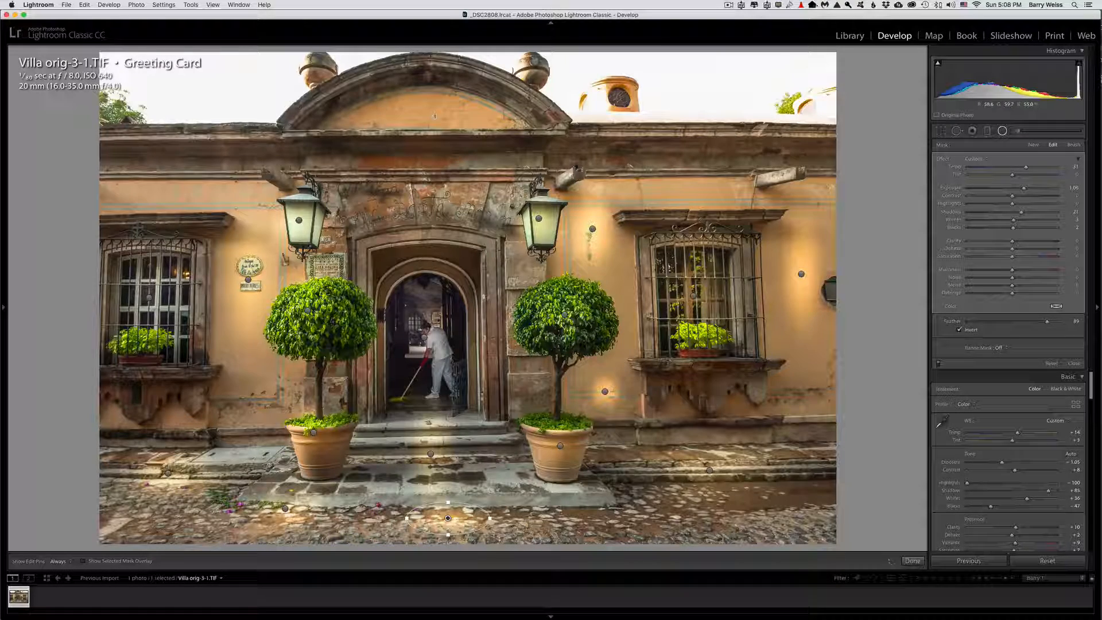
# - Add a wide warm radial filter over the stonework above the doorway, between the lanterns, and reduce its Exposure slightly
pyautogui.moveTo(384, 160); pyautogui.dragTo(449, 192)
pyautogui.moveTo(385, 160); pyautogui.dragTo(505, 199)
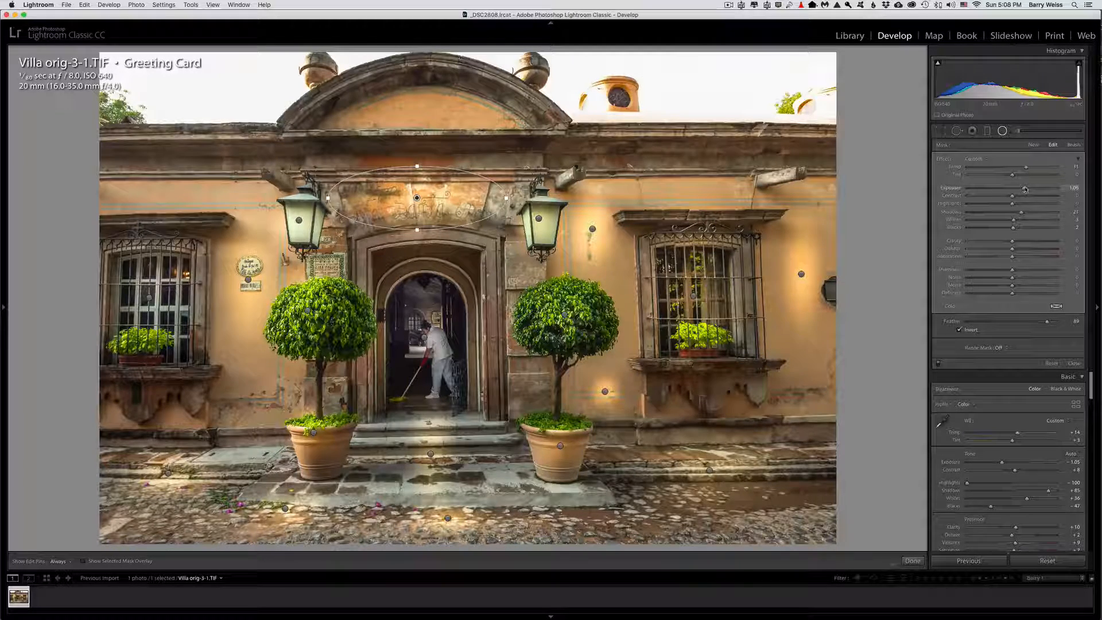
pyautogui.moveTo(1023, 188); pyautogui.dragTo(1020, 188)
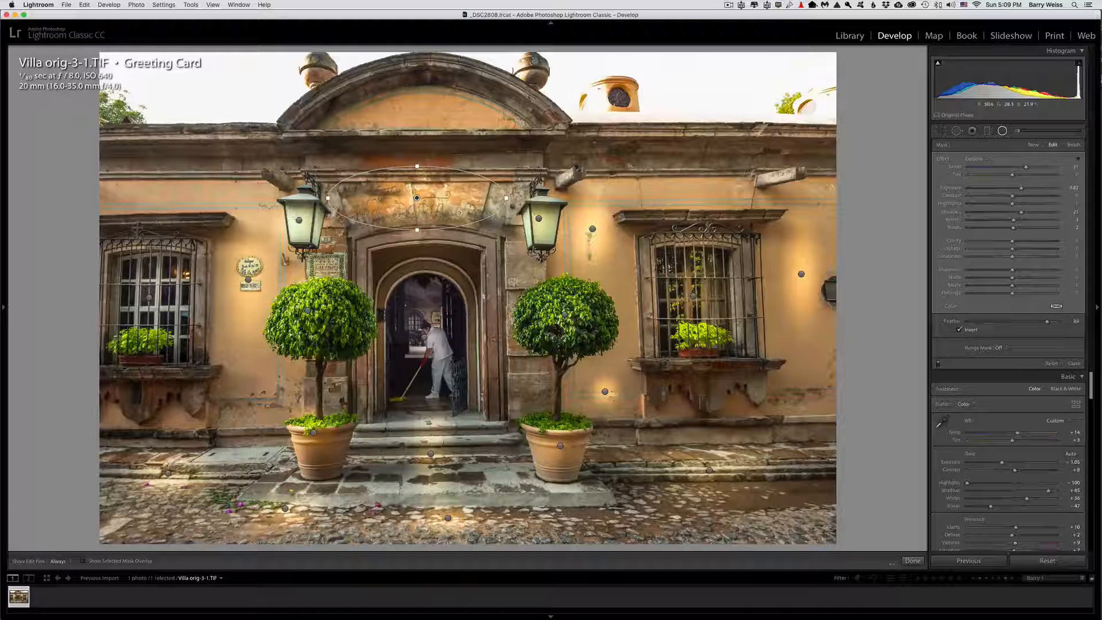
# - Raise the Exposure of the existing lantern radial filters to about 2.0 on the left and about 1.5 on the right
pyautogui.click(298, 220)
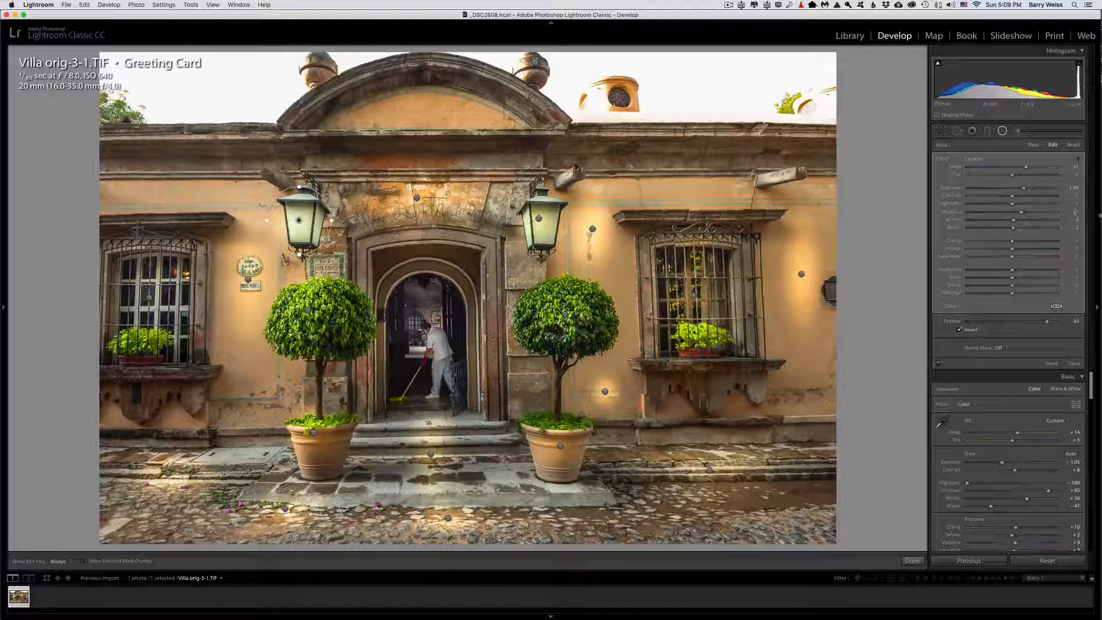
pyautogui.moveTo(1024, 190); pyautogui.dragTo(1035, 188)
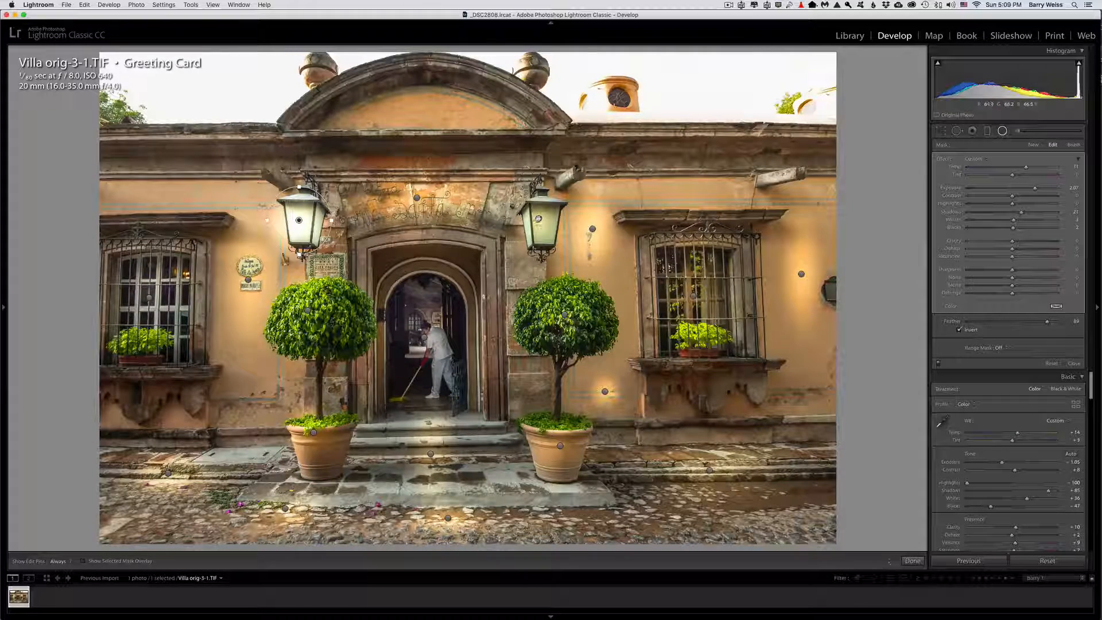
pyautogui.click(537, 218)
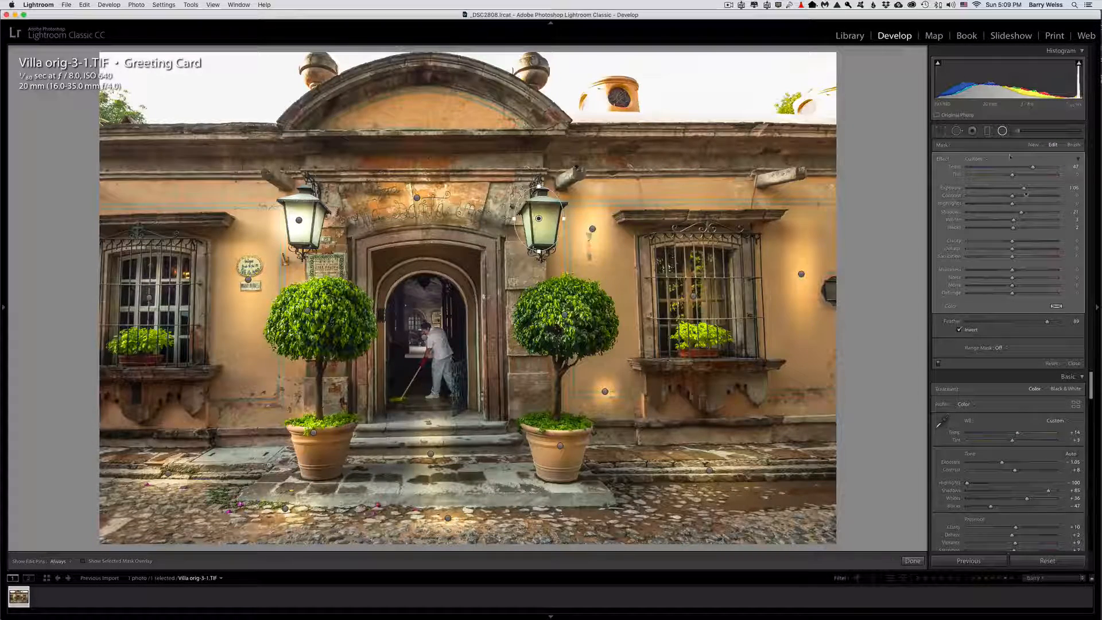
pyautogui.moveTo(1024, 188); pyautogui.dragTo(1029, 189)
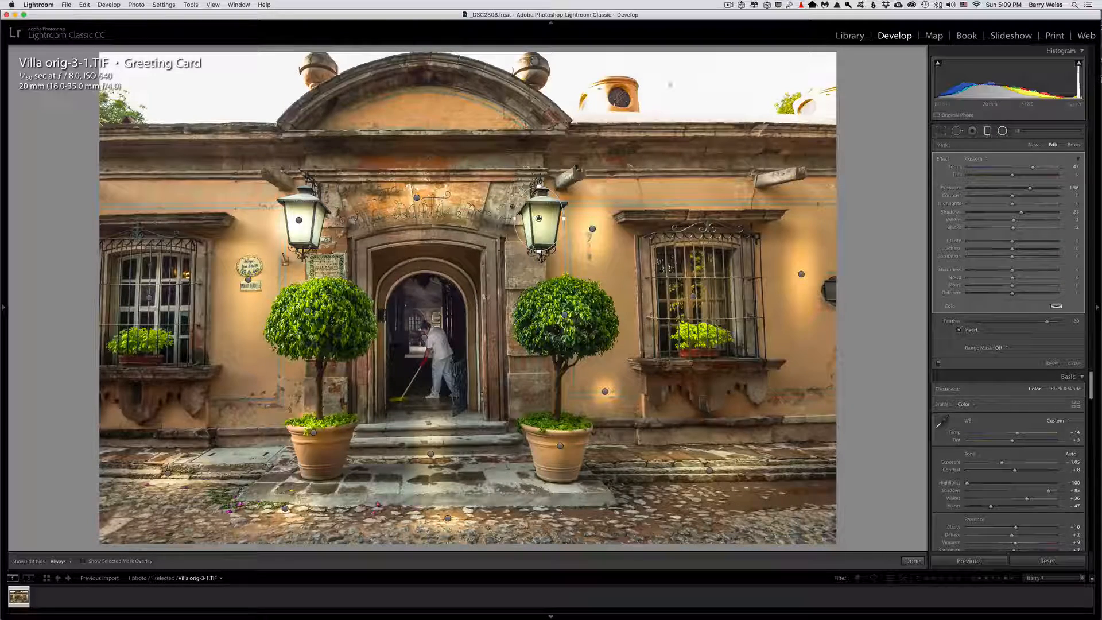
# - Add a graduated filter from the sky down to the stonework above the doorway, with a cooler Temp and Exposure lowered to about -0.27
pyautogui.click(988, 136)
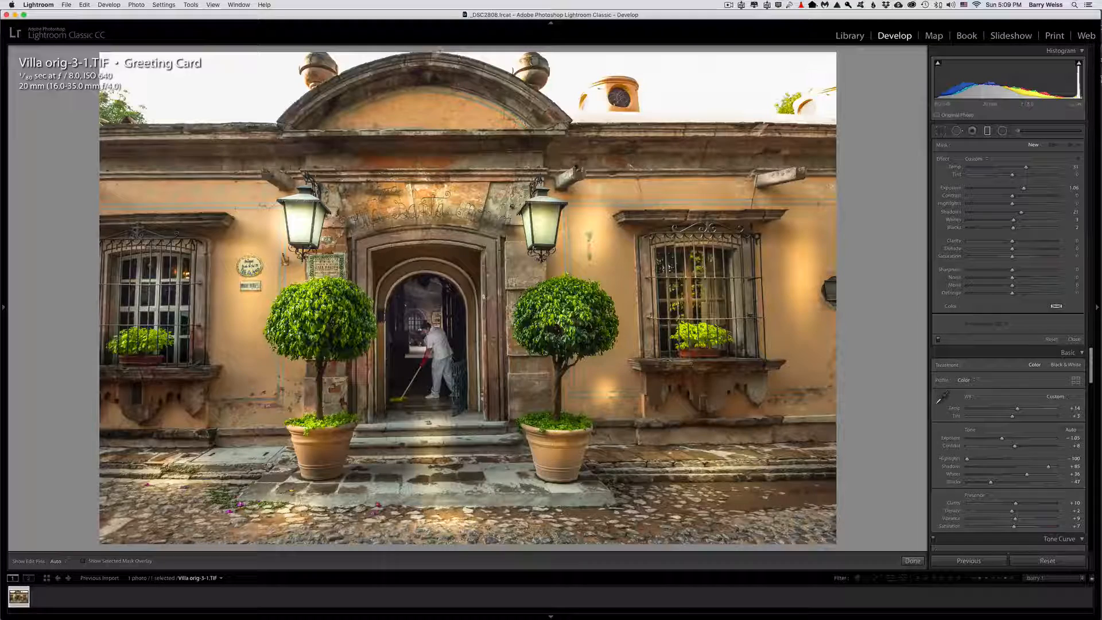
pyautogui.moveTo(434, 50); pyautogui.dragTo(434, 182)
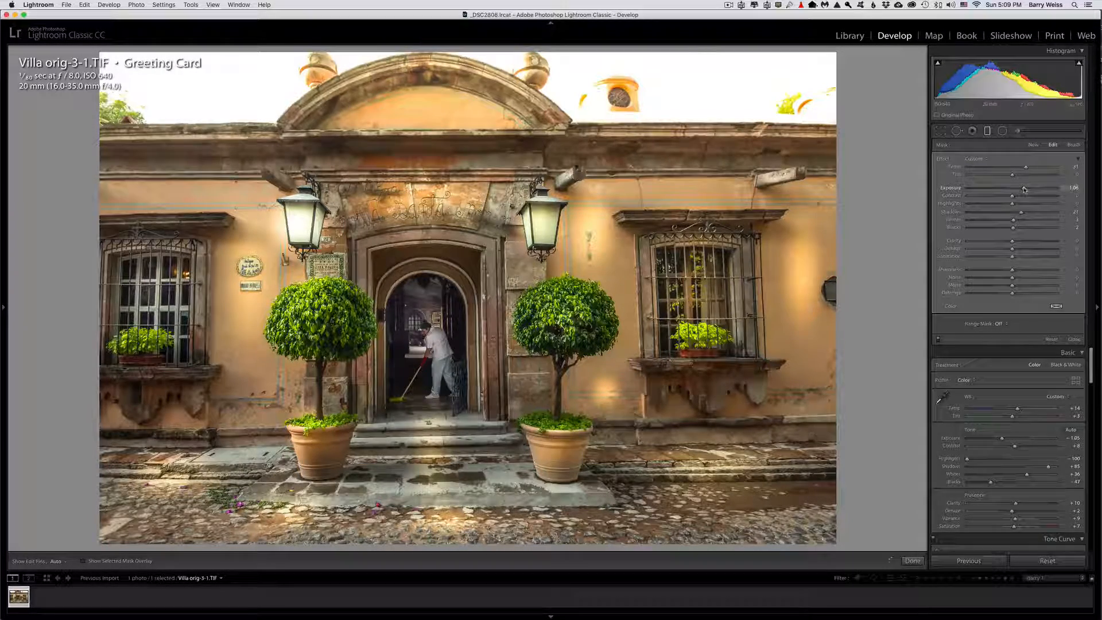
pyautogui.moveTo(1023, 188); pyautogui.dragTo(995, 192)
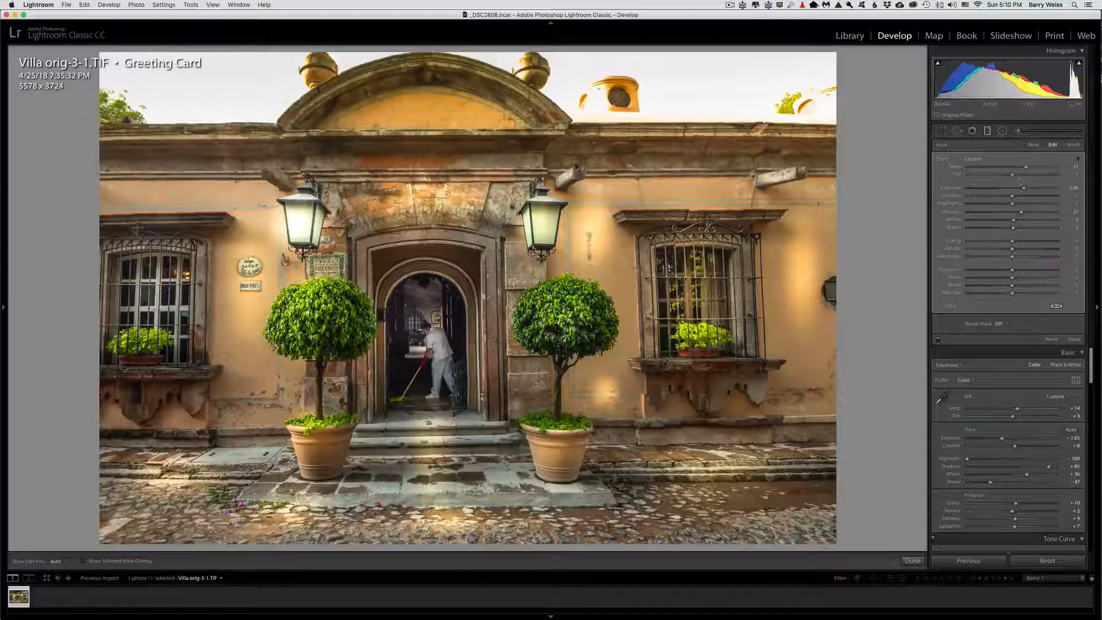
pyautogui.moveTo(1024, 189); pyautogui.dragTo(994, 169)
pyautogui.click(938, 339)
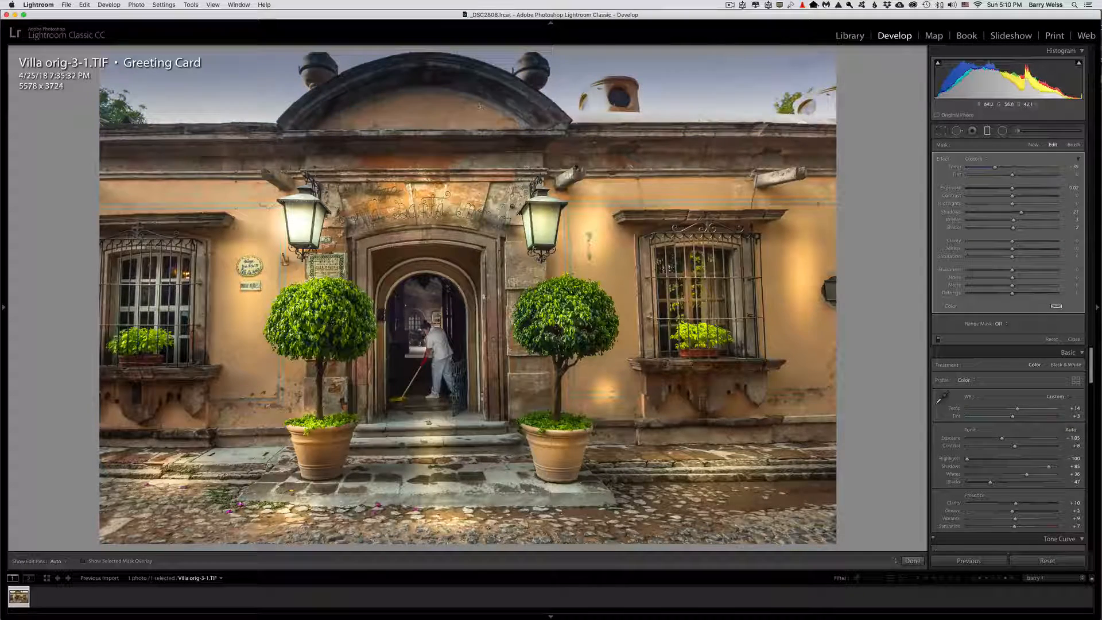
pyautogui.click(938, 339)
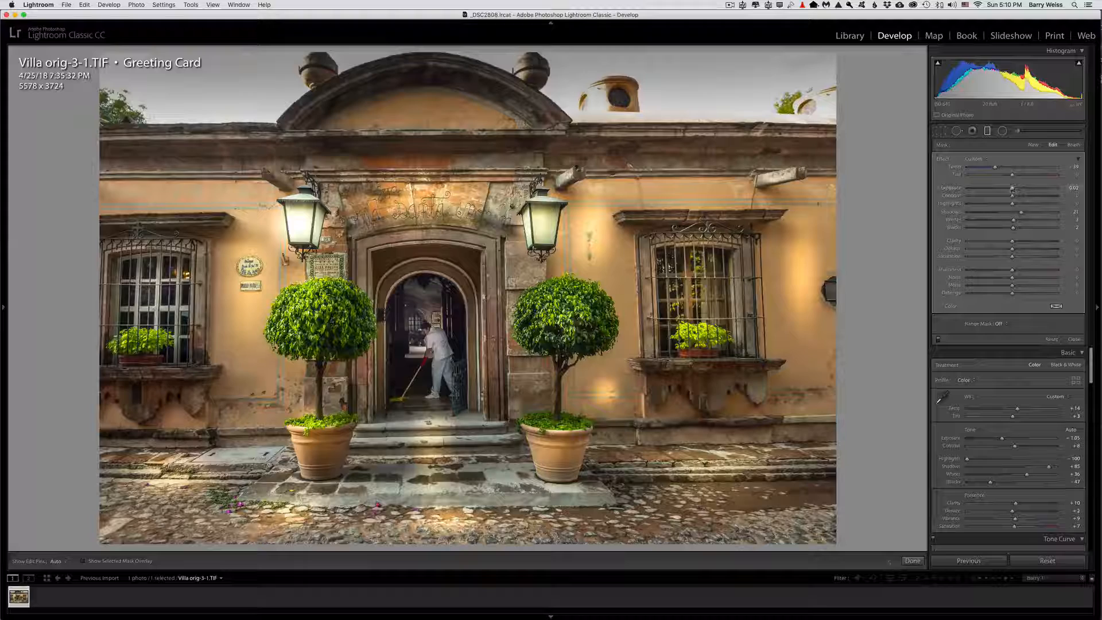
pyautogui.moveTo(1002, 189); pyautogui.dragTo(1010, 189)
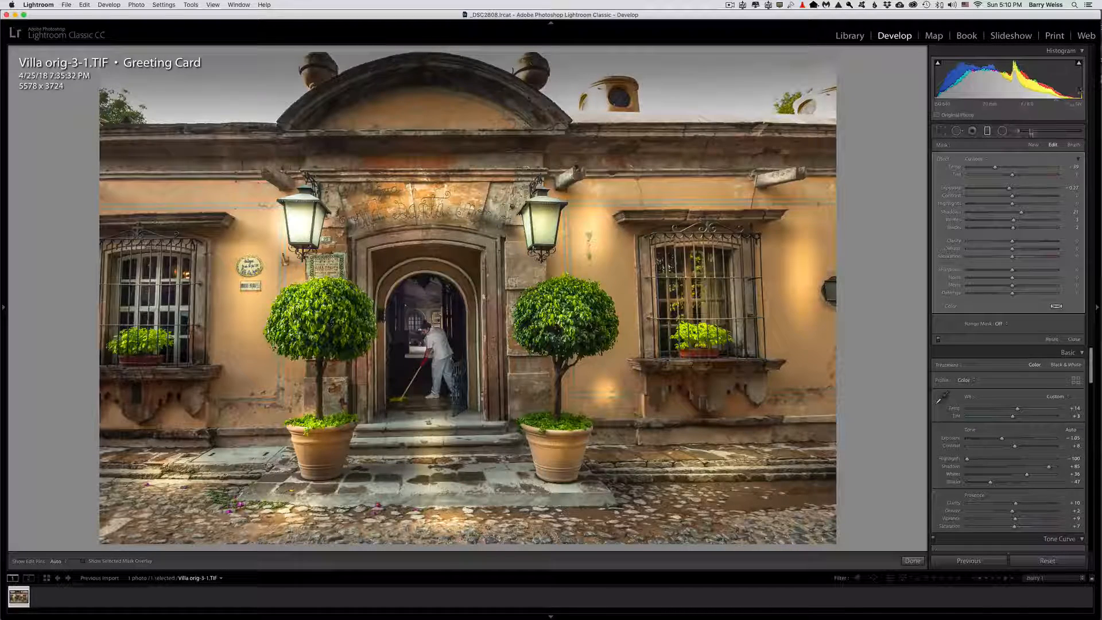
pyautogui.click(1018, 131)
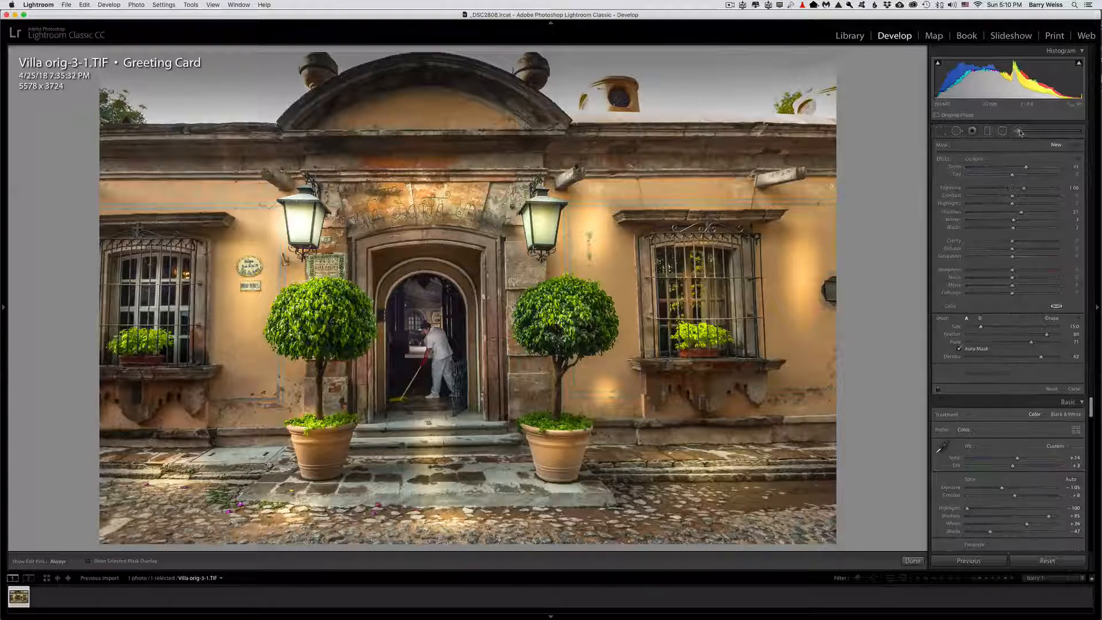
pyautogui.click(1018, 131)
pyautogui.click(1019, 132)
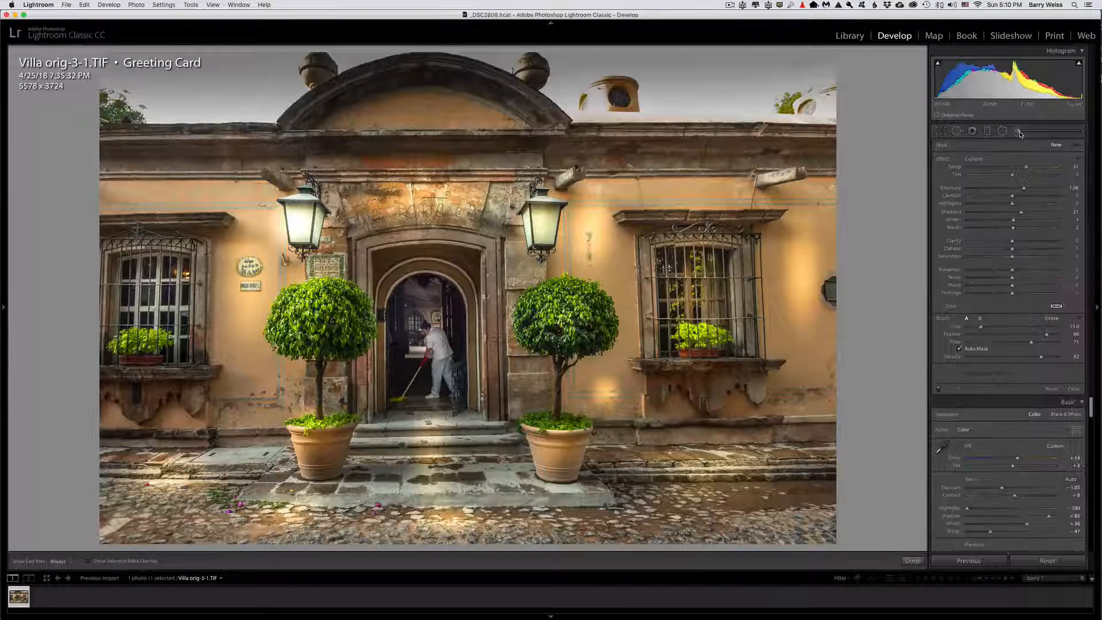
pyautogui.click(1019, 132)
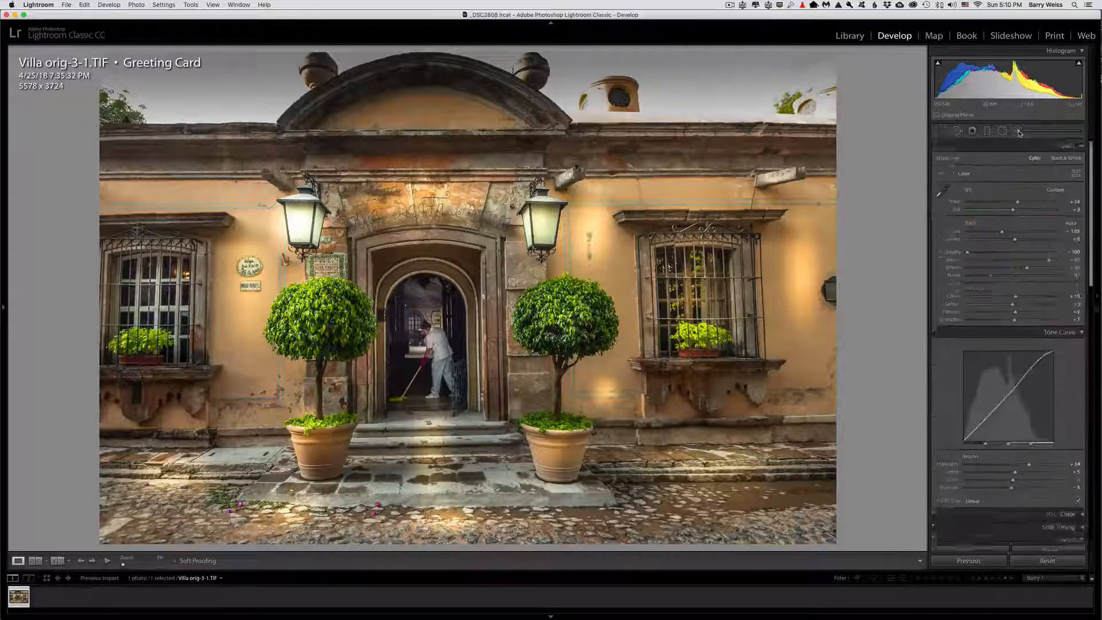
# - Place an Adjustment Brush dab on the right-hand cobblestones with Auto Mask on and raise its Exposure to about 2.2
pyautogui.click(1020, 133)
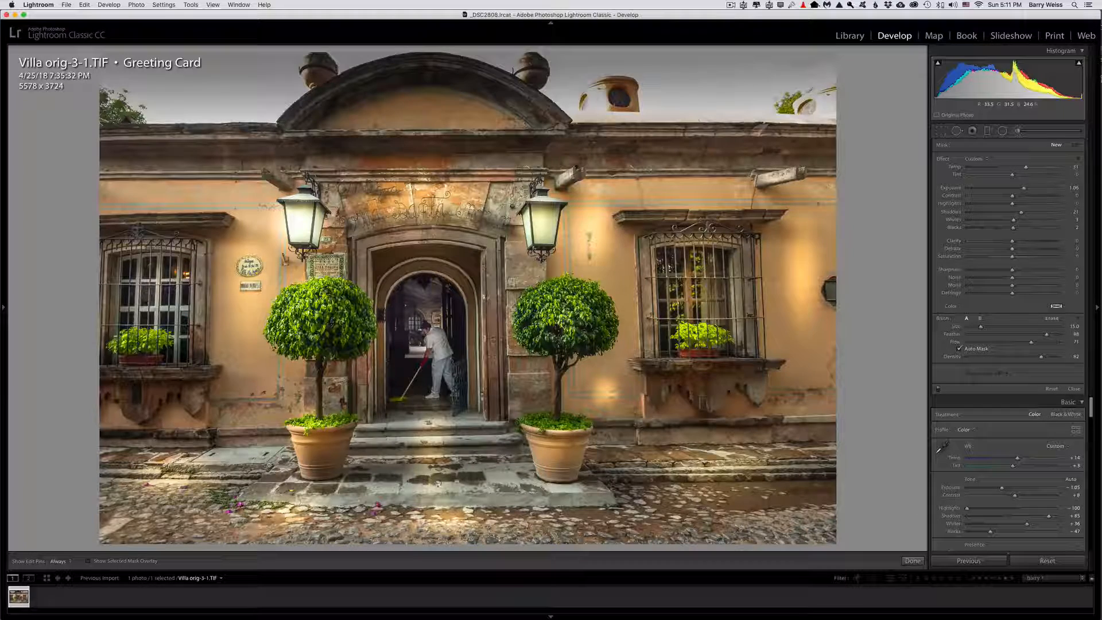
pyautogui.click(775, 510)
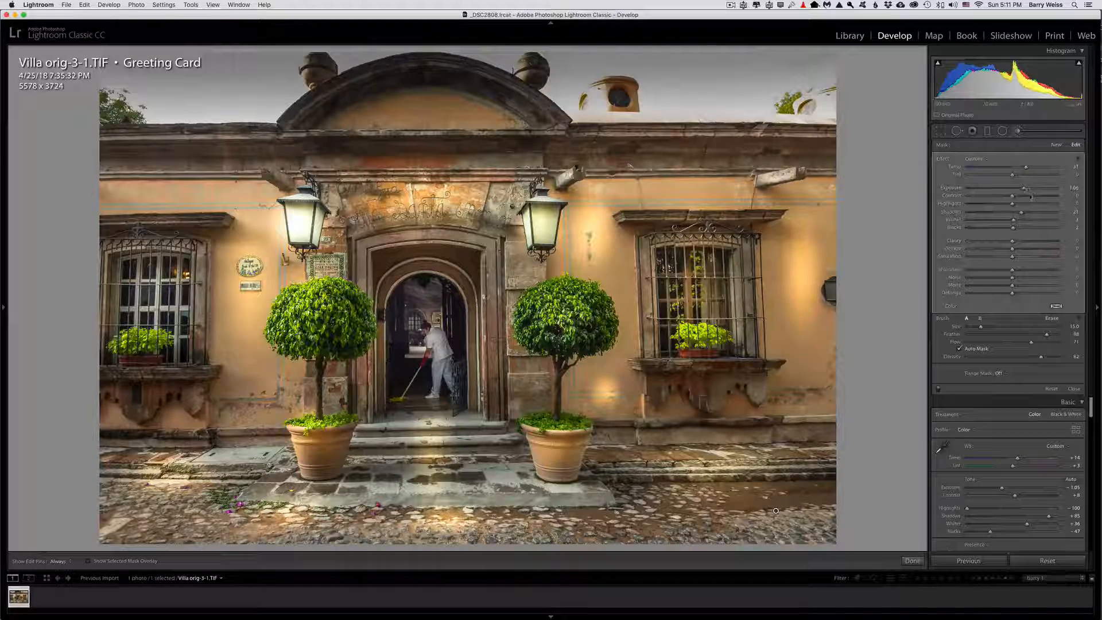
pyautogui.moveTo(1051, 193); pyautogui.dragTo(1039, 191)
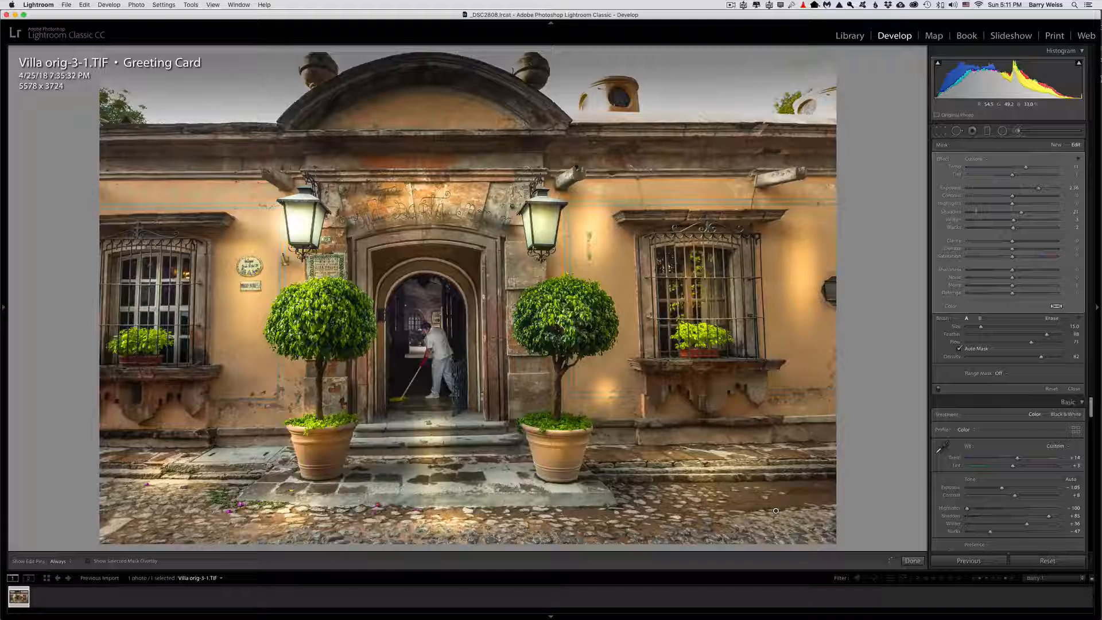
pyautogui.moveTo(1038, 188); pyautogui.dragTo(1036, 188)
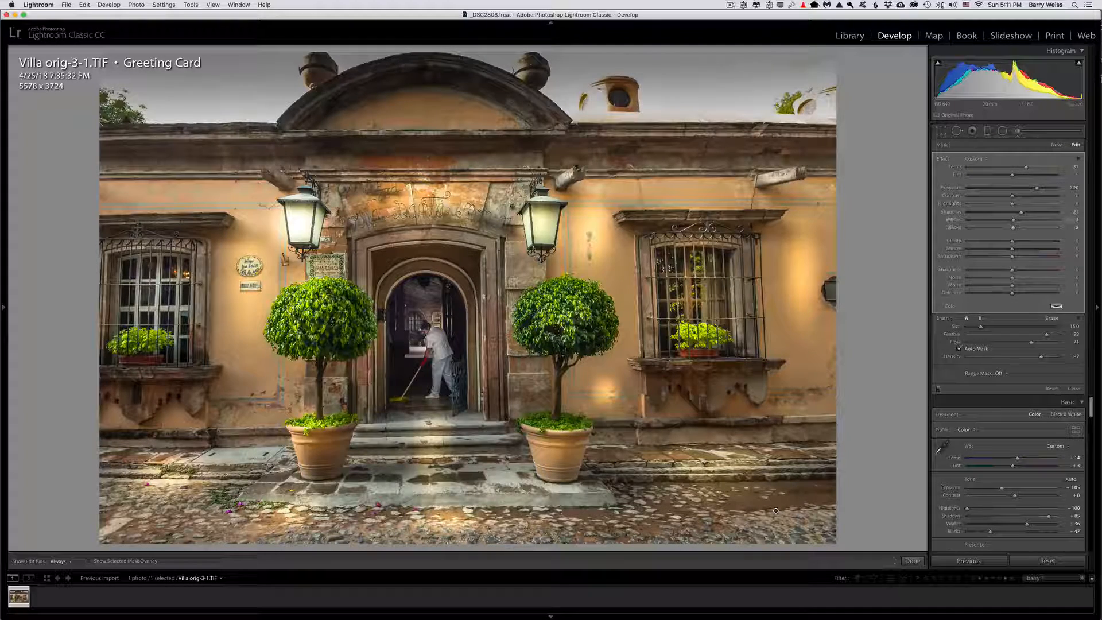